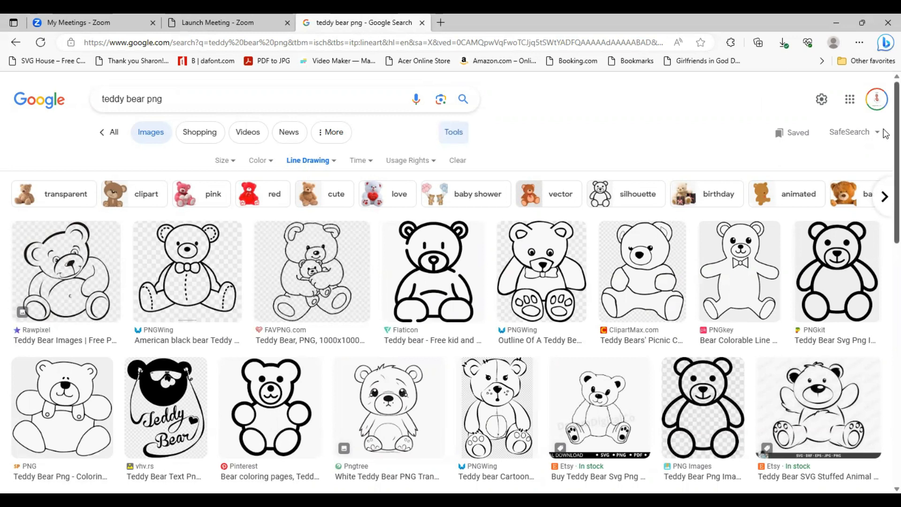
Find the thick-outlined Pinterest teddy bear in the image results, save it as a PNG in Downloads, and close its preview
scroll(885, 140, down, 1)
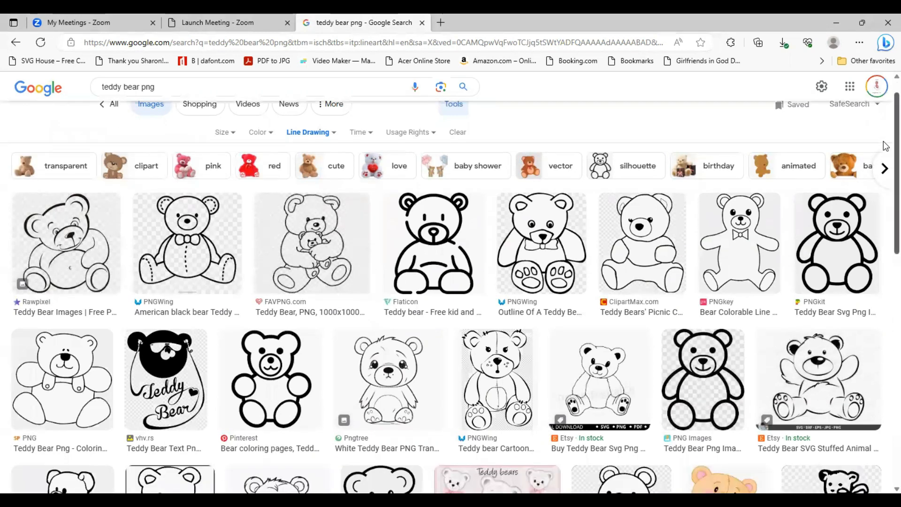
scroll(885, 149, down, 1)
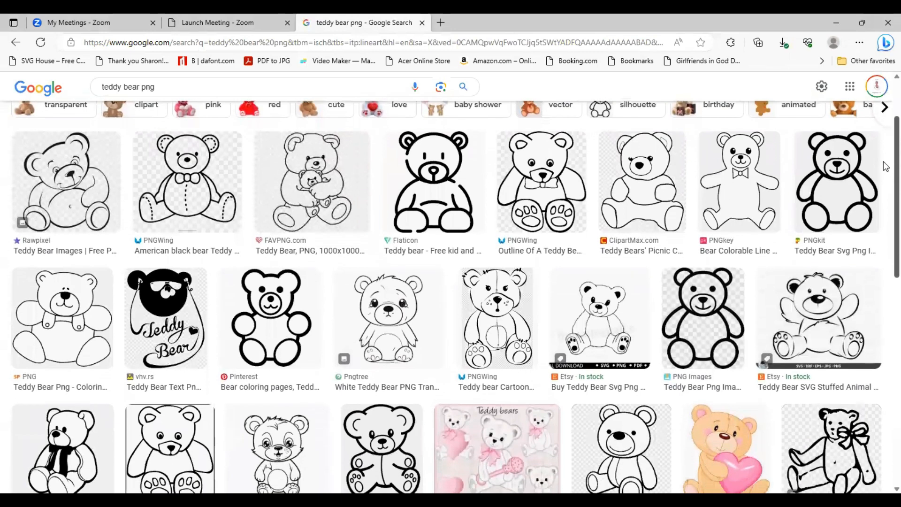
scroll(885, 179, down, 1)
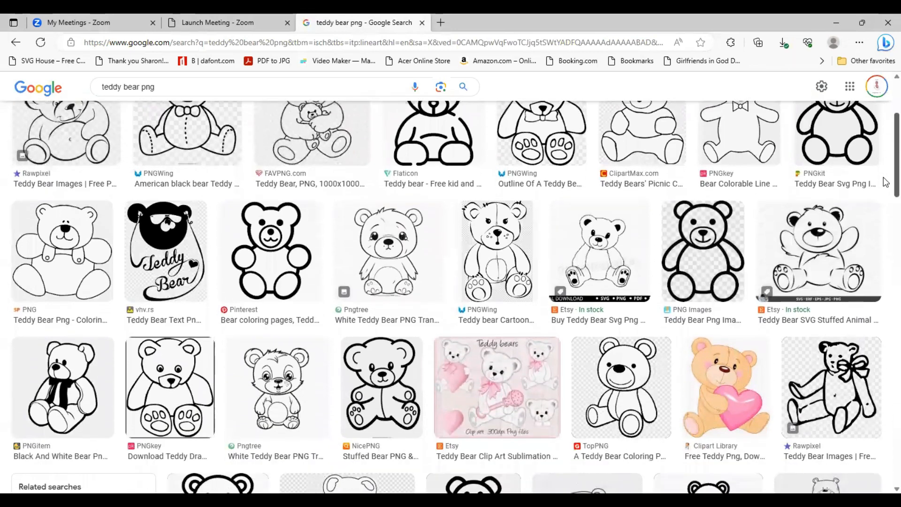
scroll(885, 182, down, 1)
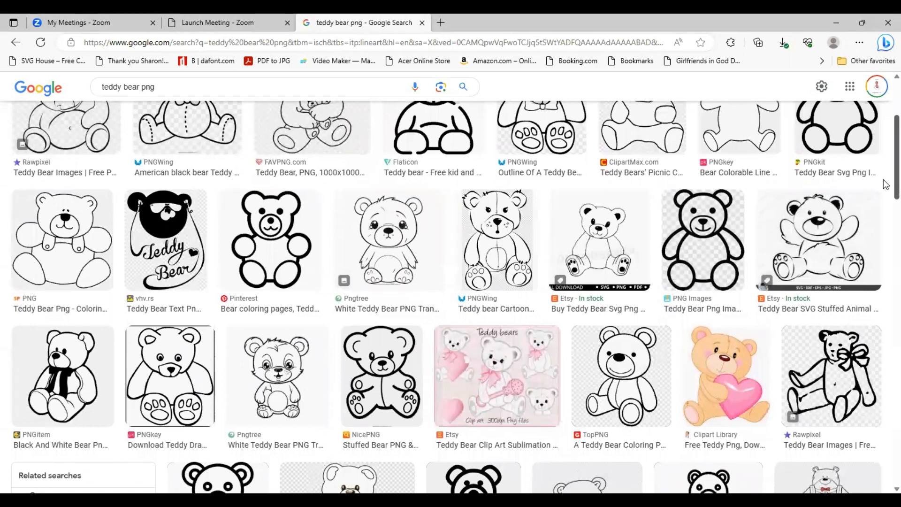
scroll(885, 186, down, 1)
scroll(885, 190, down, 1)
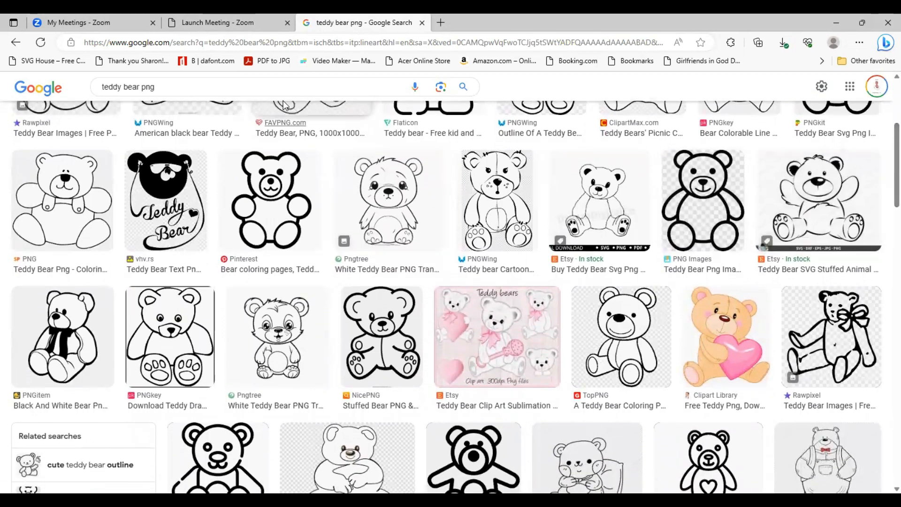
click(288, 199)
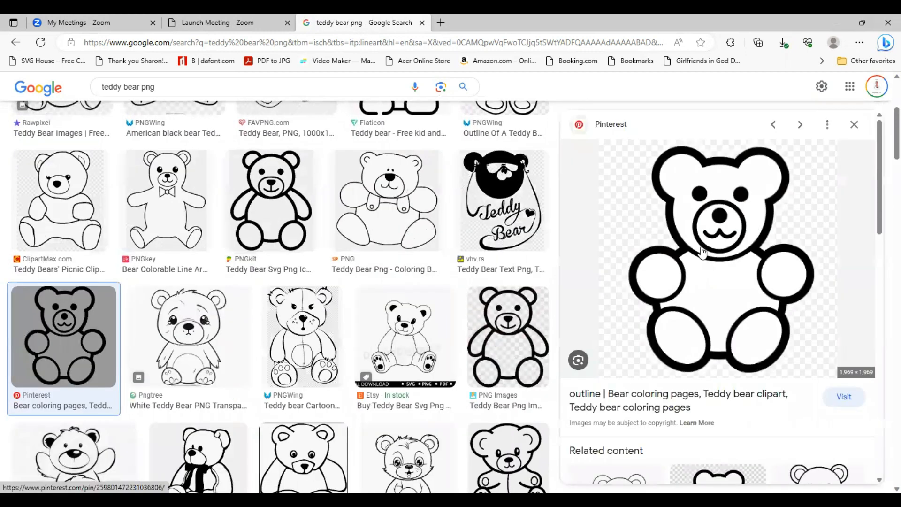
right_click(703, 252)
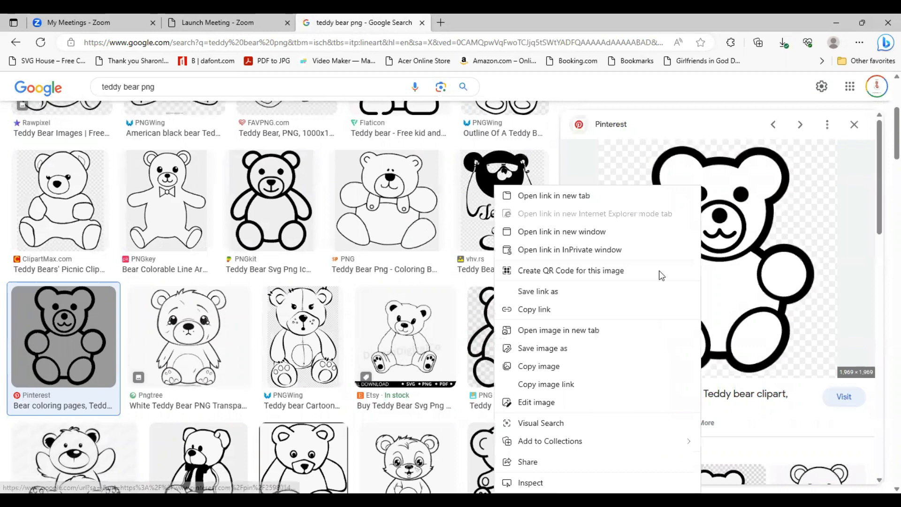
click(557, 350)
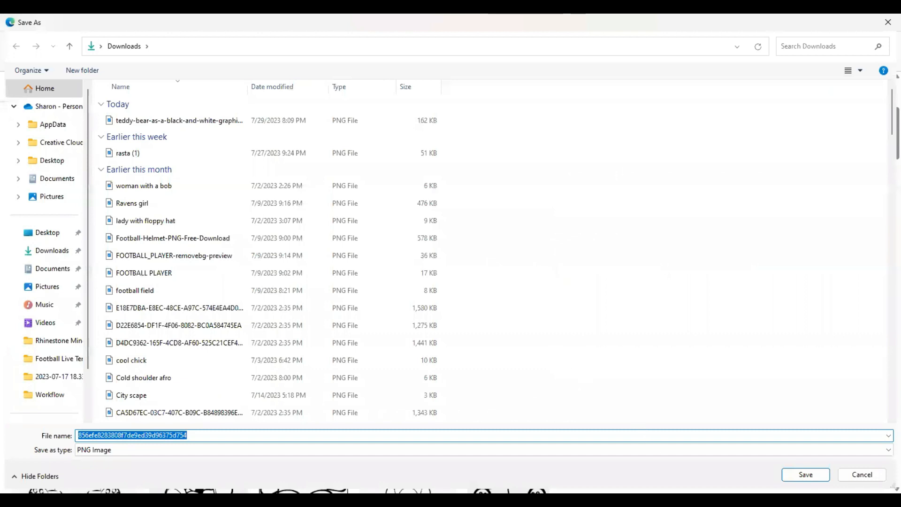
click(793, 476)
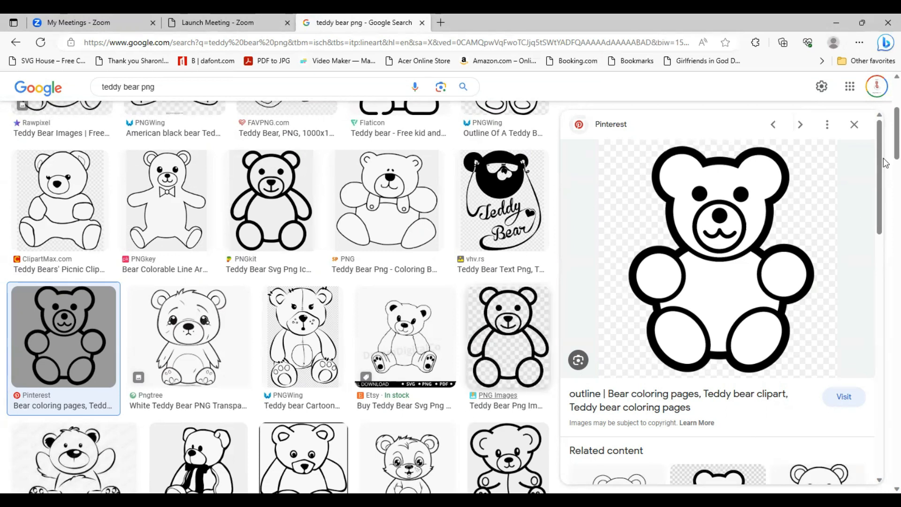
scroll(886, 163, up, 5)
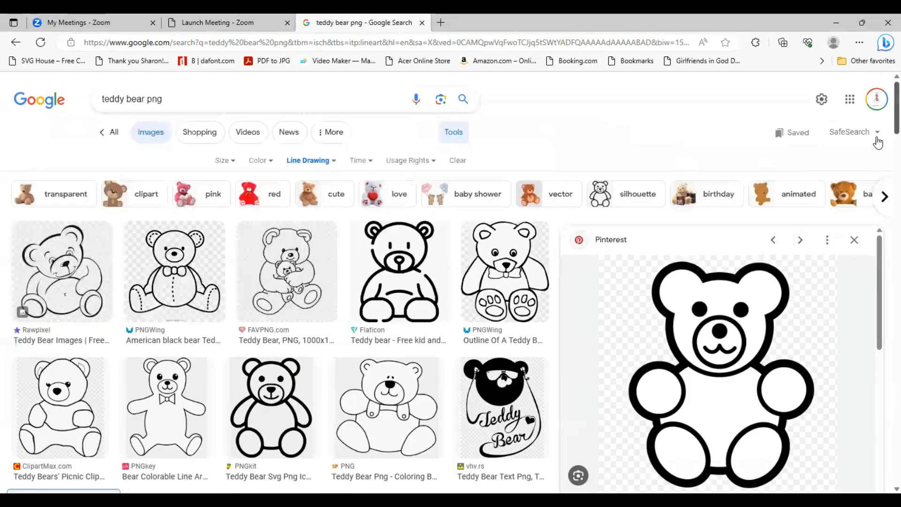
click(854, 243)
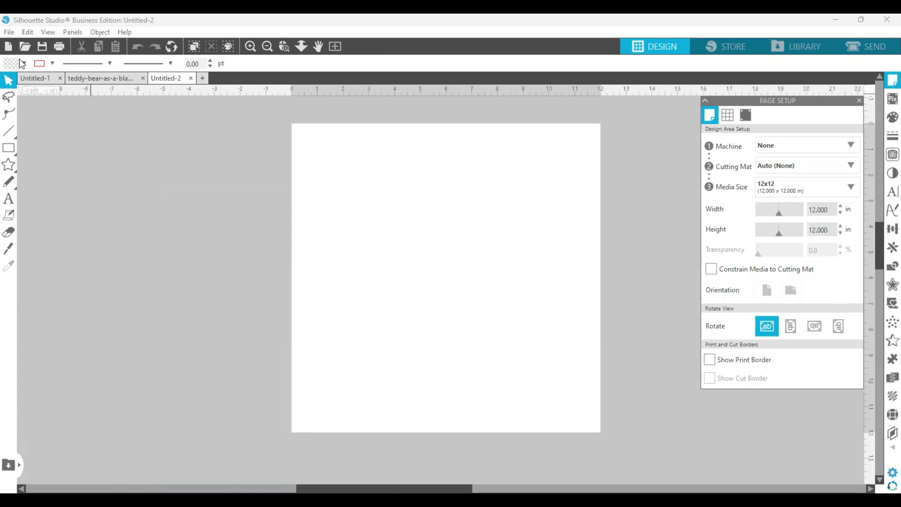
Switch to Silhouette Studio and open teddy-bear-as-a-black-and-white-graphic-image from the Downloads folder
click(25, 47)
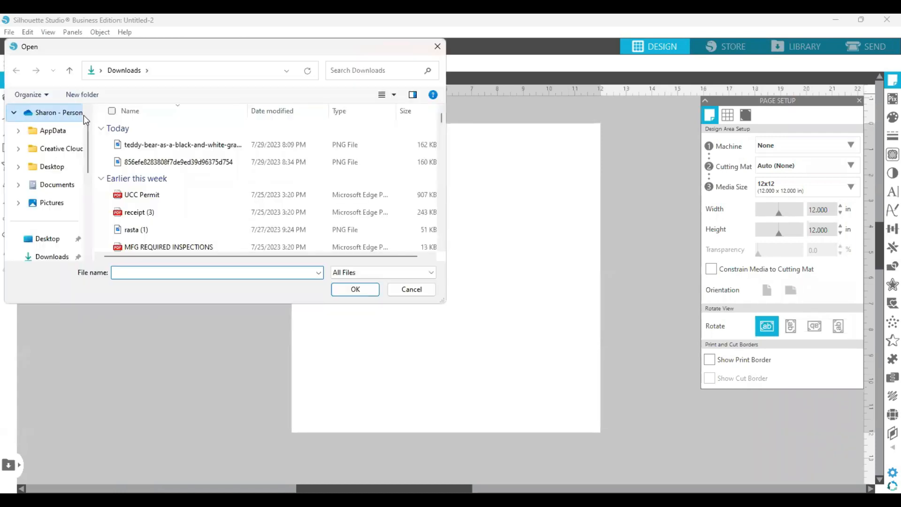
click(135, 146)
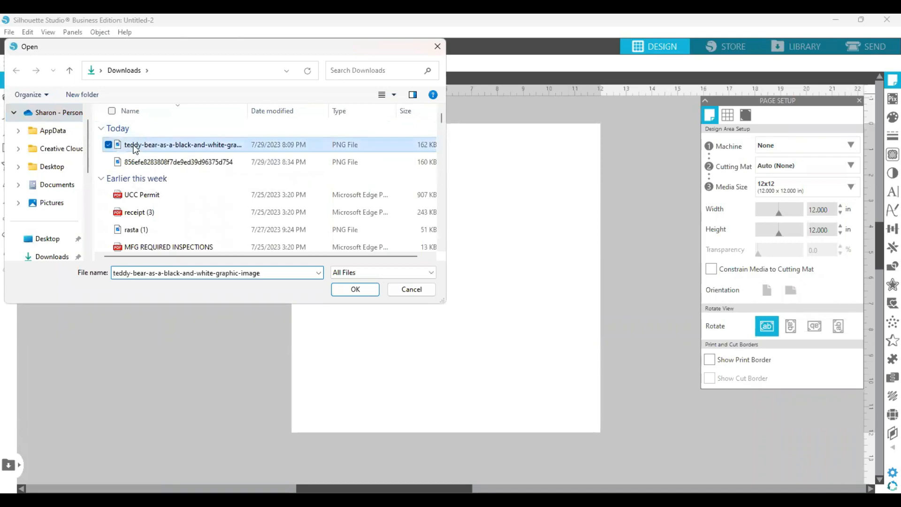
click(353, 289)
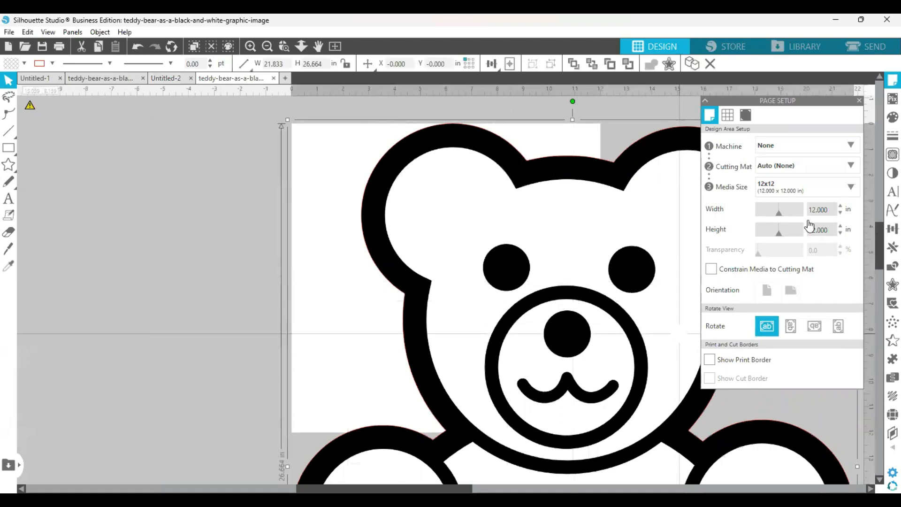
Scale the bear image down to about 7.25 in wide by 8.85 in high and place it within the page
click(859, 102)
drag(877, 255, 879, 364)
drag(857, 285, 620, 14)
drag(552, 22, 523, 13)
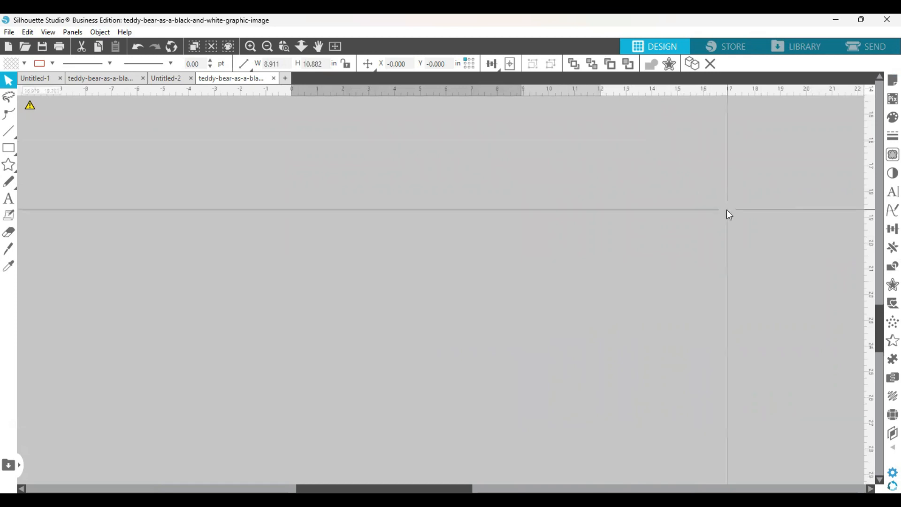
drag(877, 259, 876, 245)
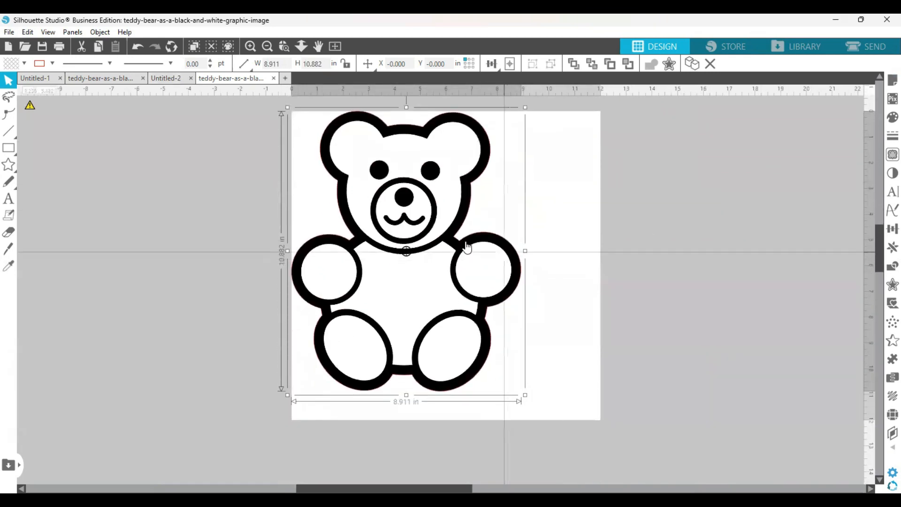
drag(452, 246, 464, 260)
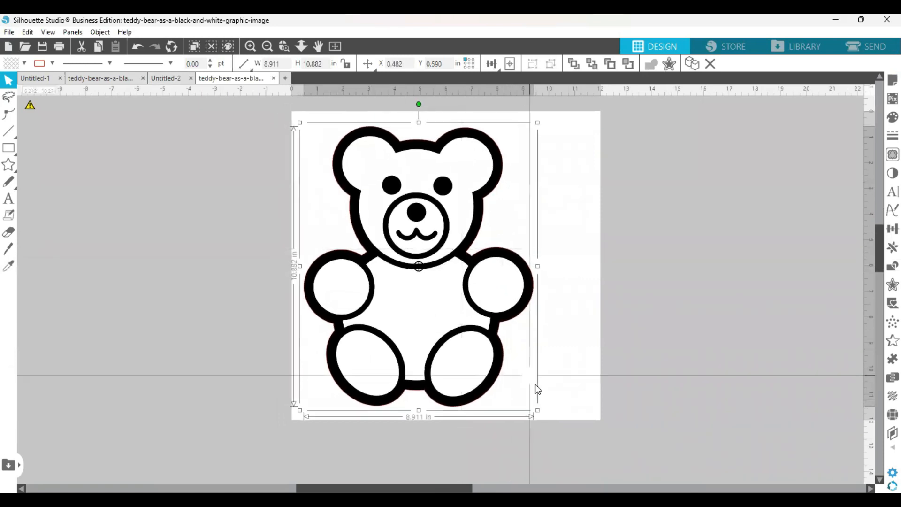
drag(538, 410, 484, 299)
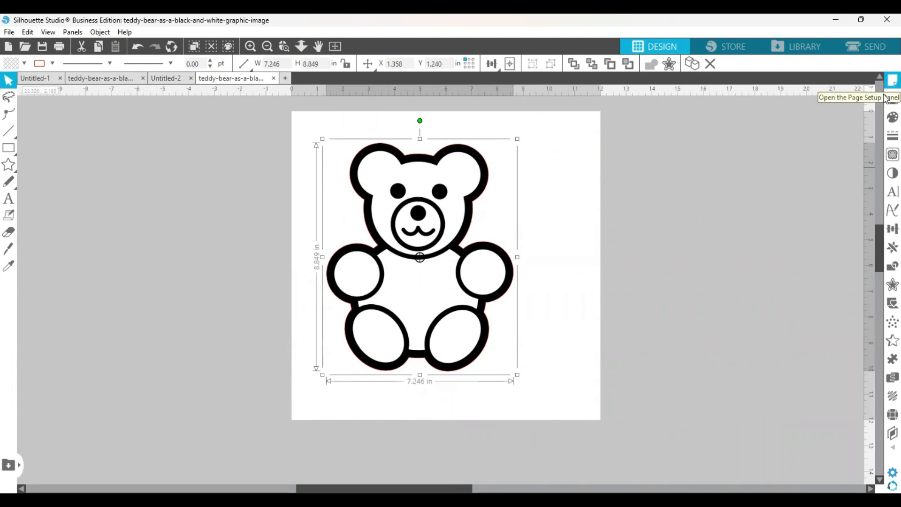
Trace the entire bear image using a trace area of about 9.34 by 10.54 in around it
click(884, 155)
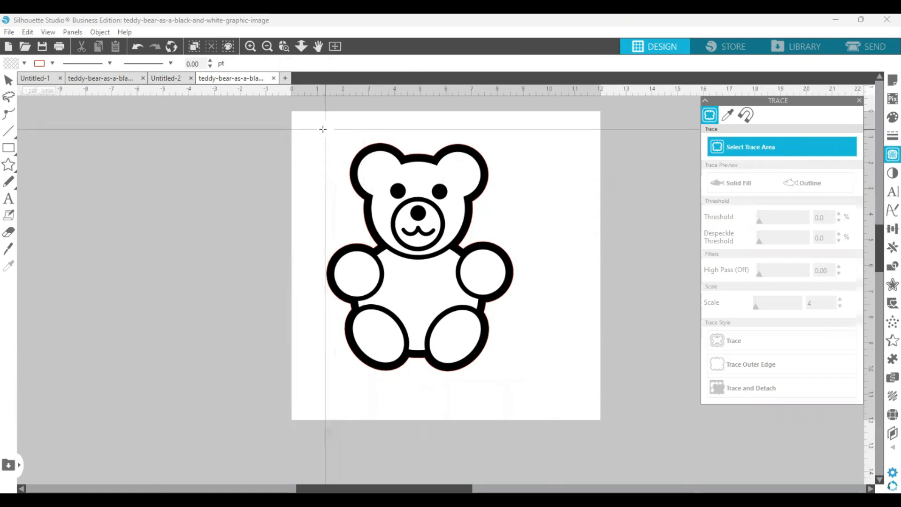
mouse_move(306, 129)
mouse_down()
mouse_move(446, 153)
mouse_move(533, 185)
mouse_move(573, 400)
mouse_move(548, 407)
mouse_up()
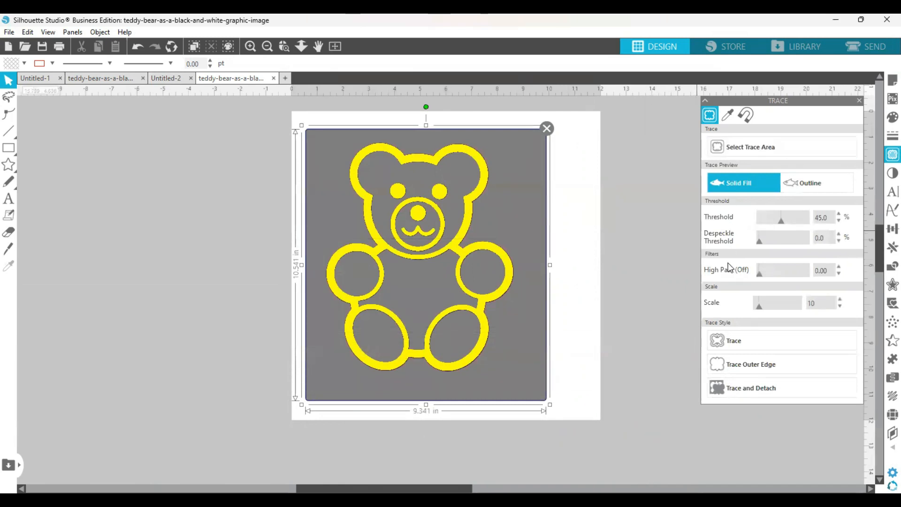
click(726, 343)
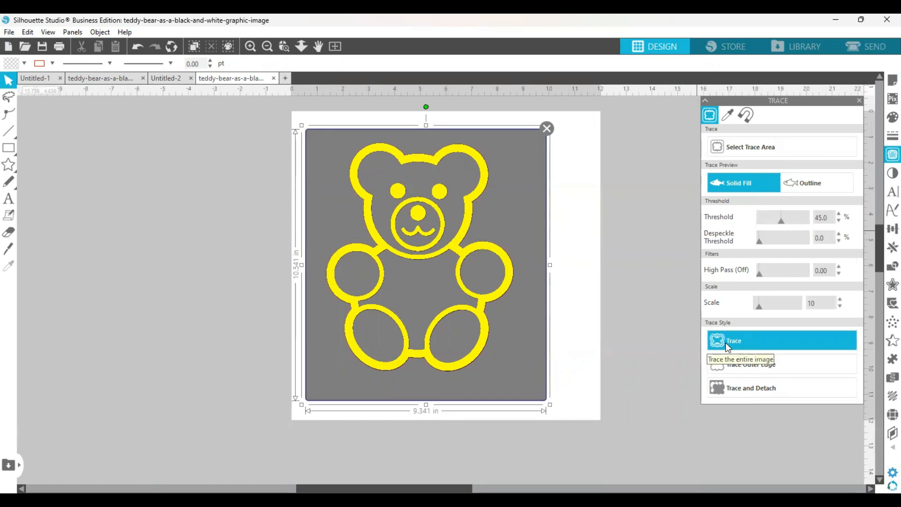
click(725, 342)
Separate the traced outline from the original image, moving the original off the page and placing the outline in the page's upper middle
click(505, 294)
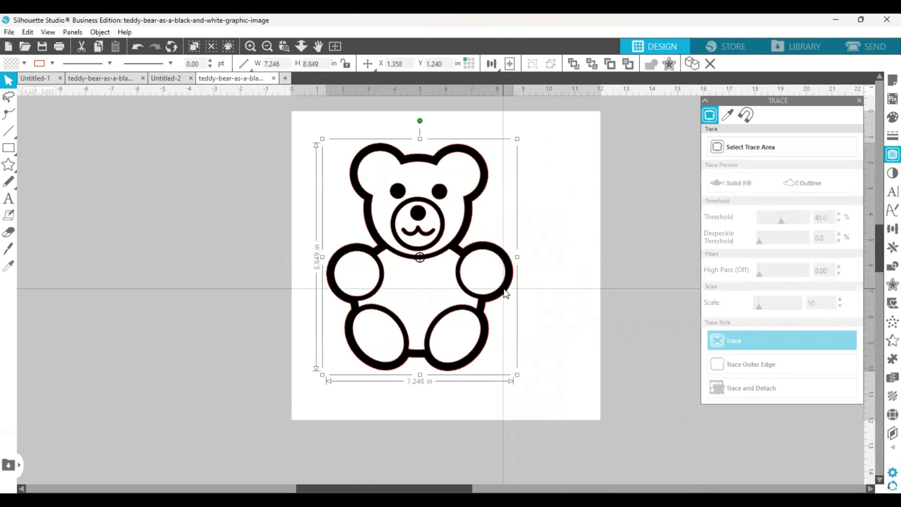
drag(493, 297, 380, 294)
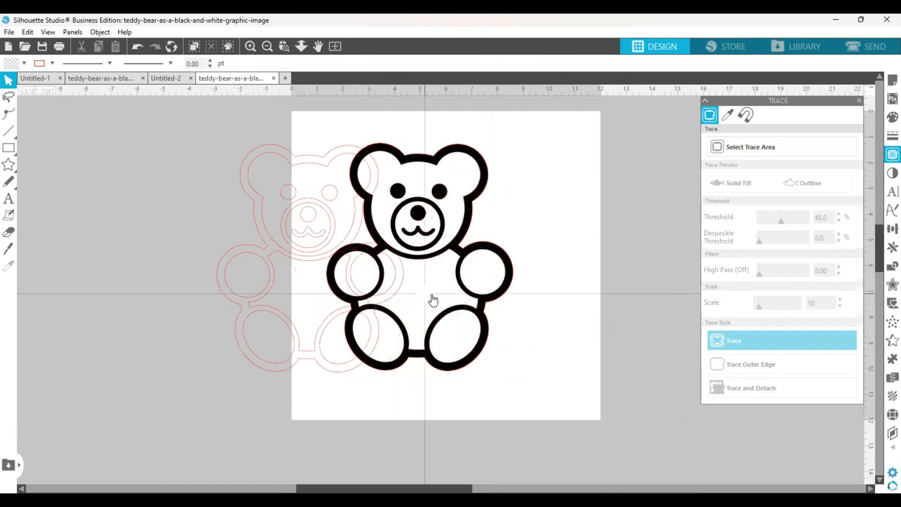
drag(487, 294, 67, 306)
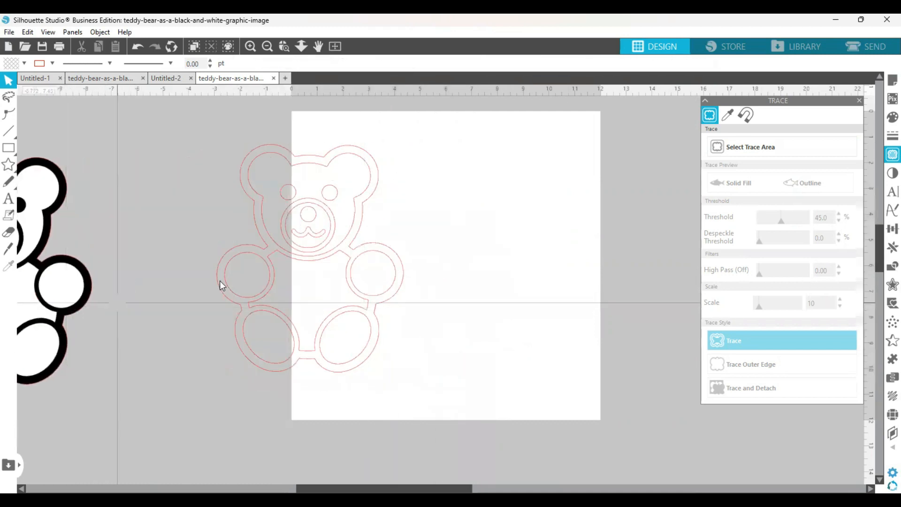
drag(374, 260, 446, 255)
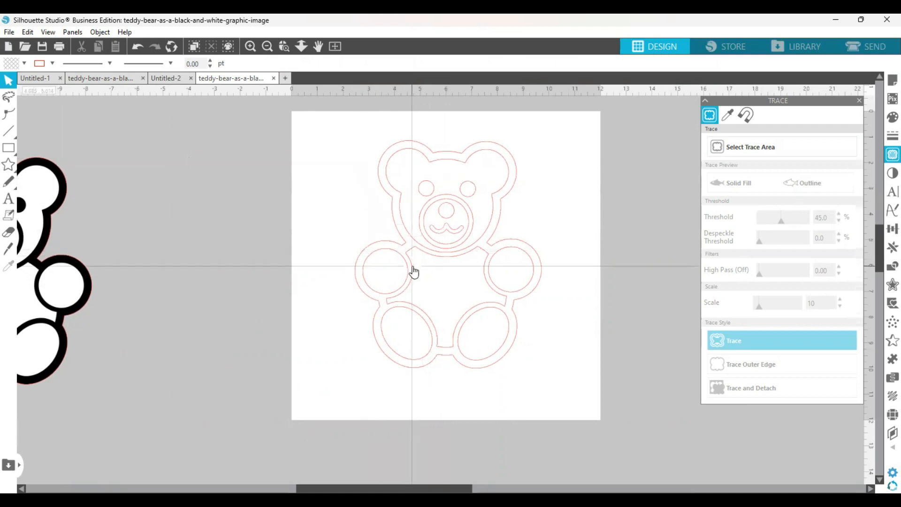
drag(433, 260, 428, 234)
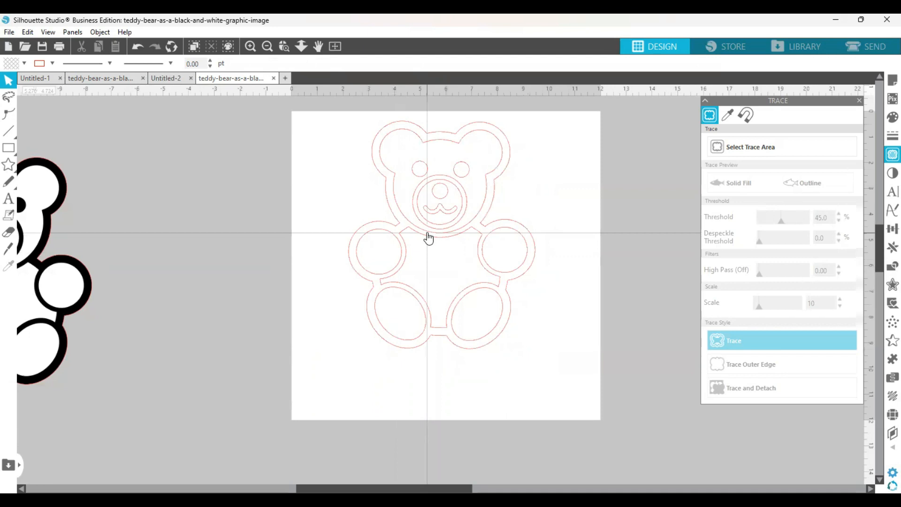
Release the compound path of the traced bear outline and deselect its parts
click(429, 237)
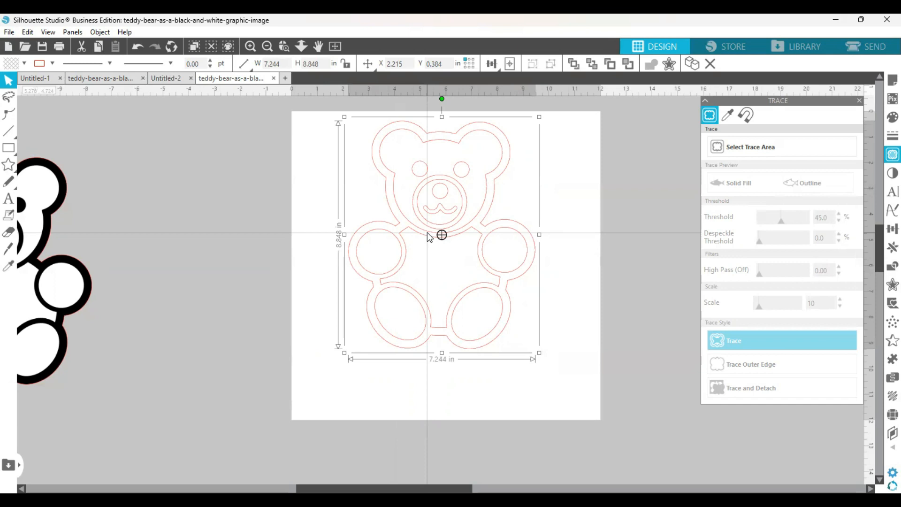
right_click(428, 235)
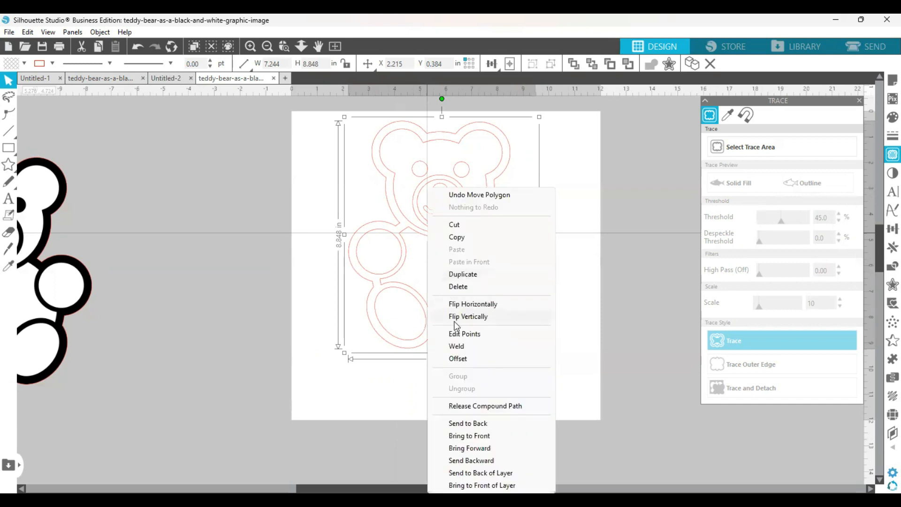
click(475, 406)
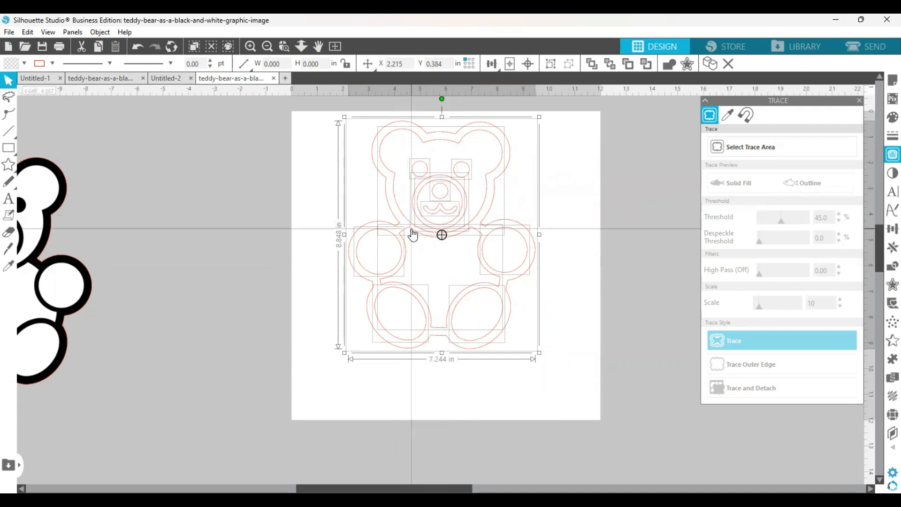
click(334, 346)
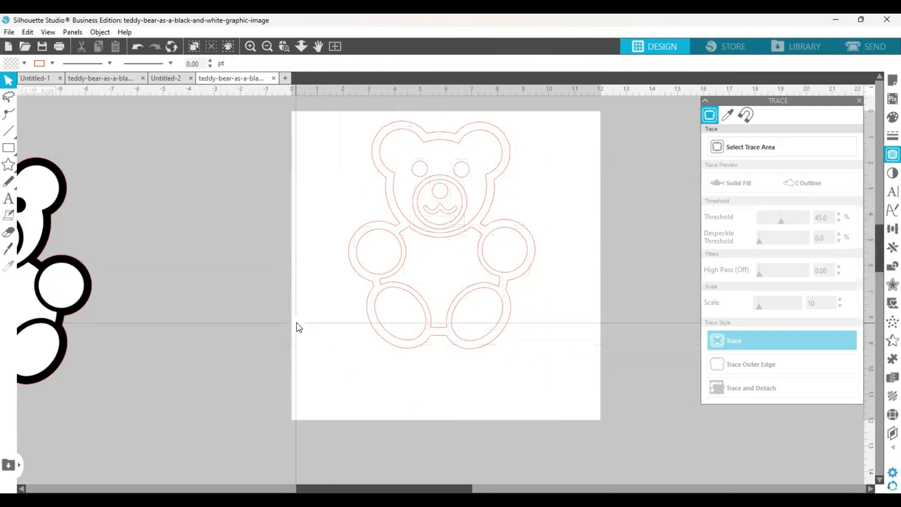
Give the bear's outer outline a light pink fill and a matching light pink line color
click(355, 279)
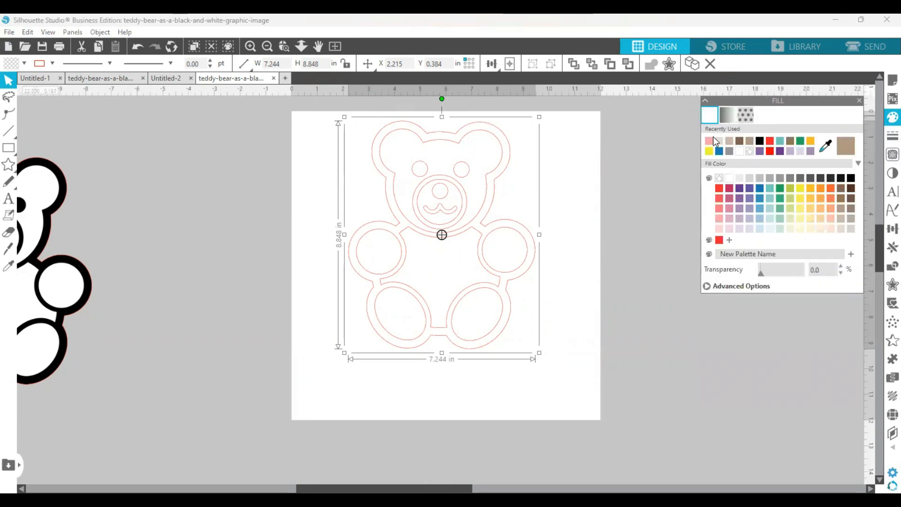
click(710, 140)
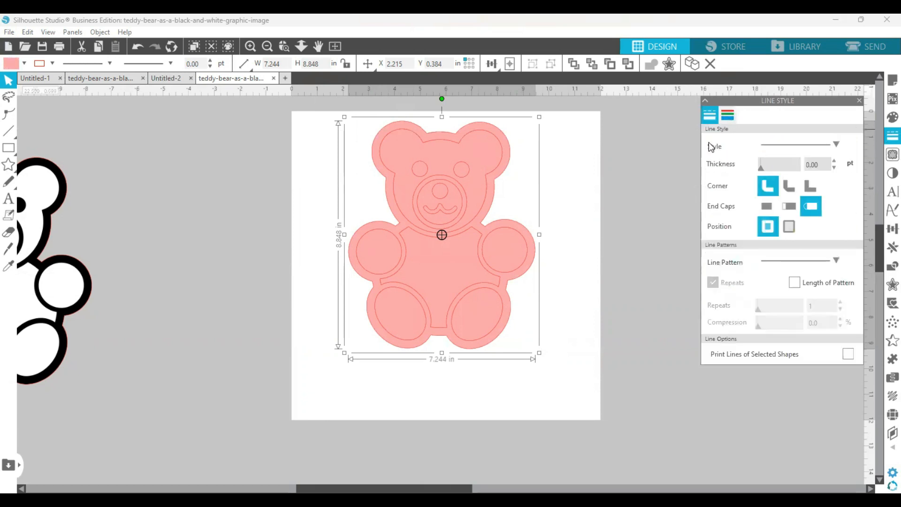
click(708, 143)
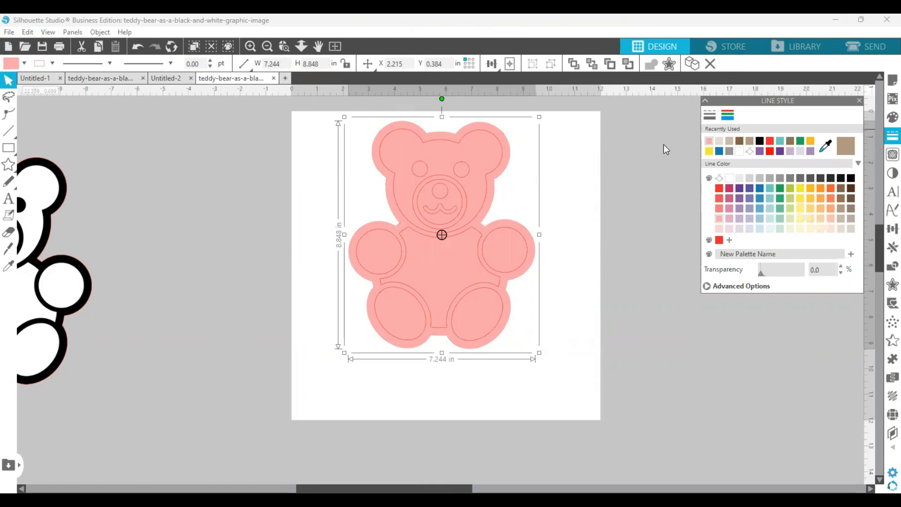
click(649, 151)
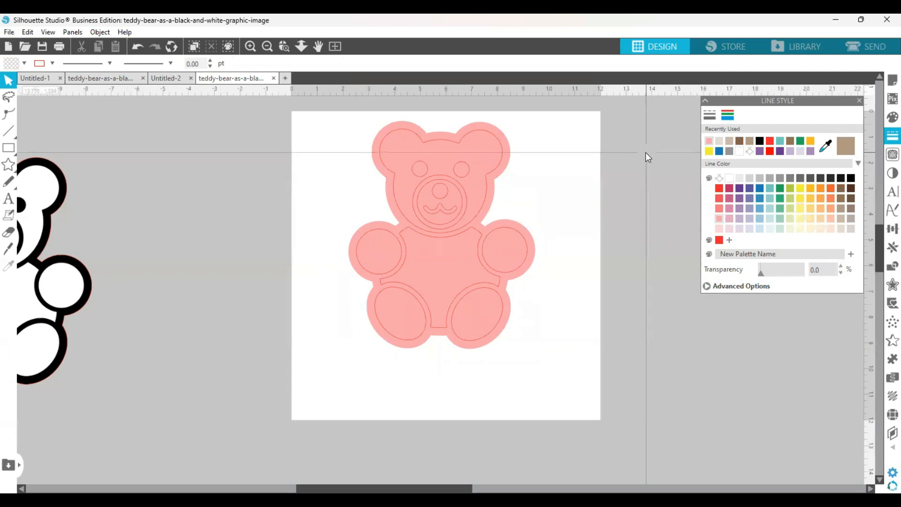
Give the bear's torso shape a red line color and a matching red fill, and deselect it
click(452, 238)
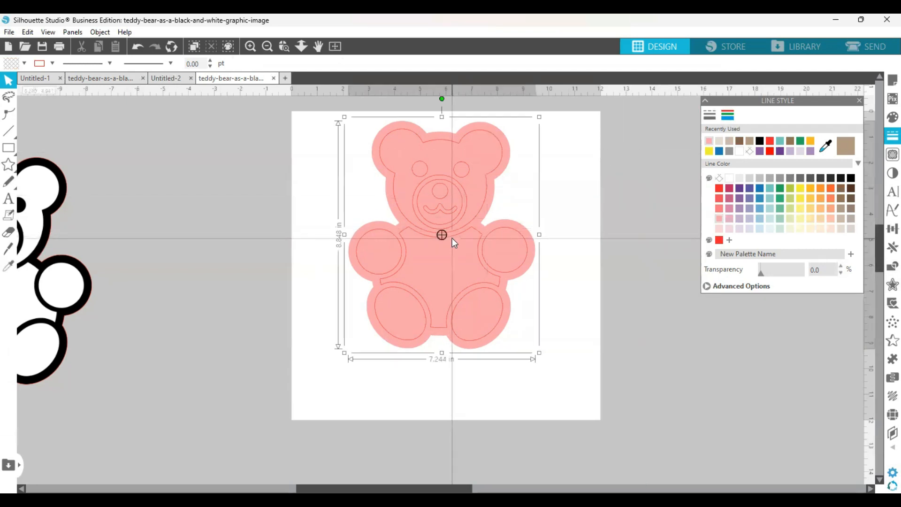
click(619, 214)
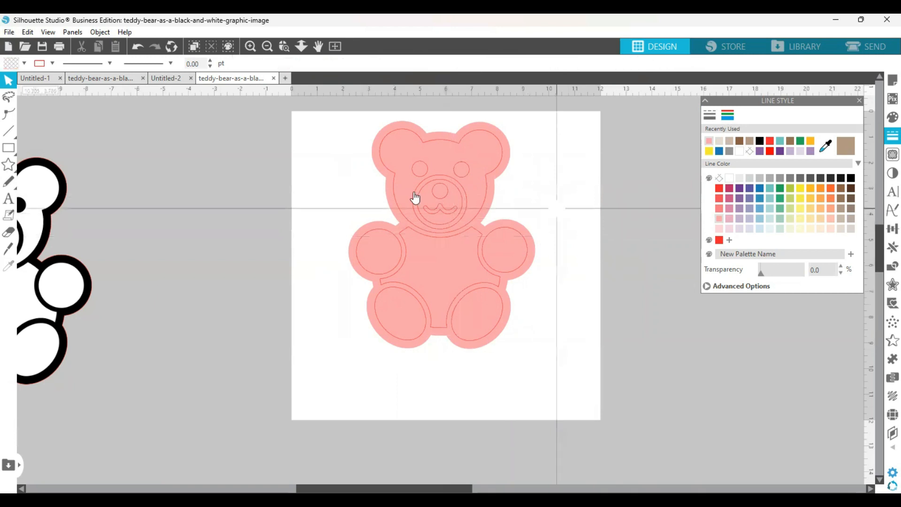
click(250, 46)
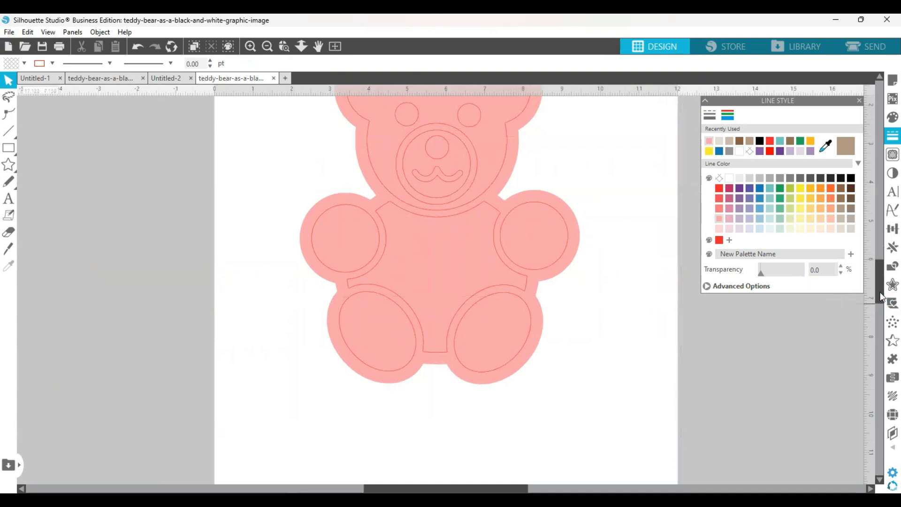
scroll(880, 296, up, 3)
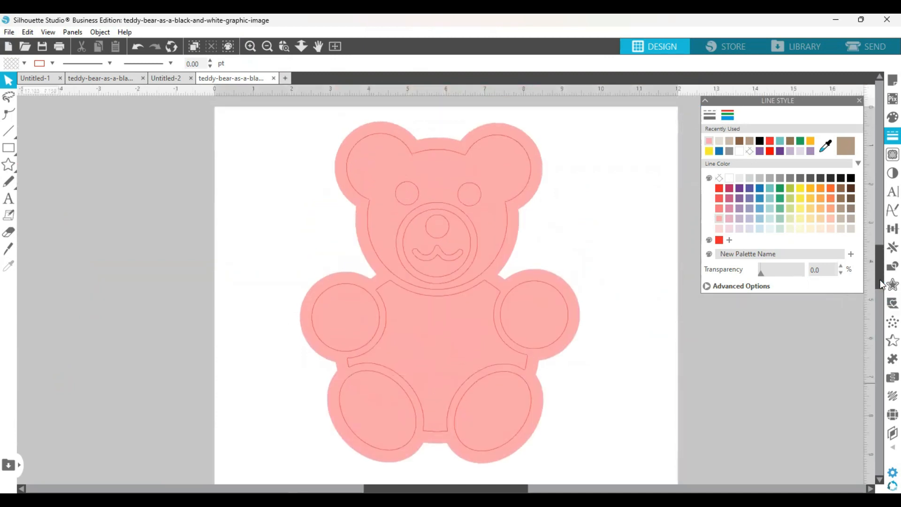
click(491, 293)
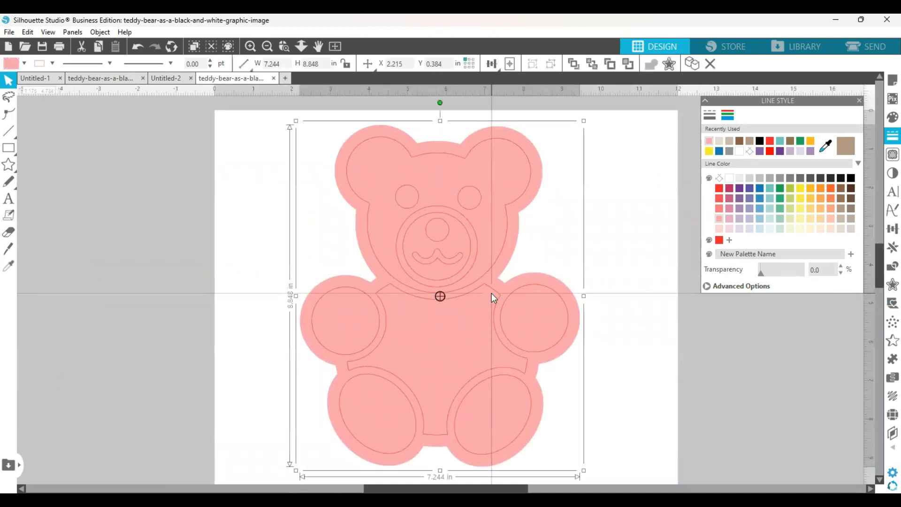
click(519, 305)
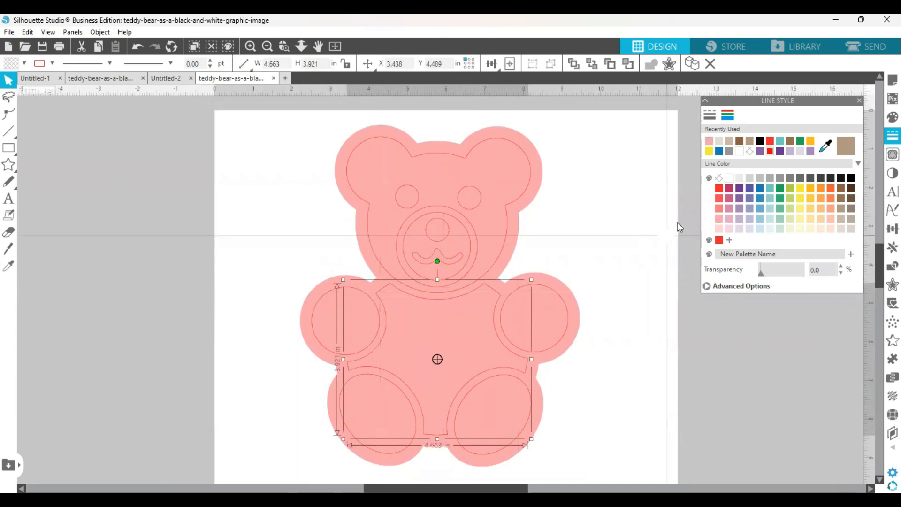
click(771, 143)
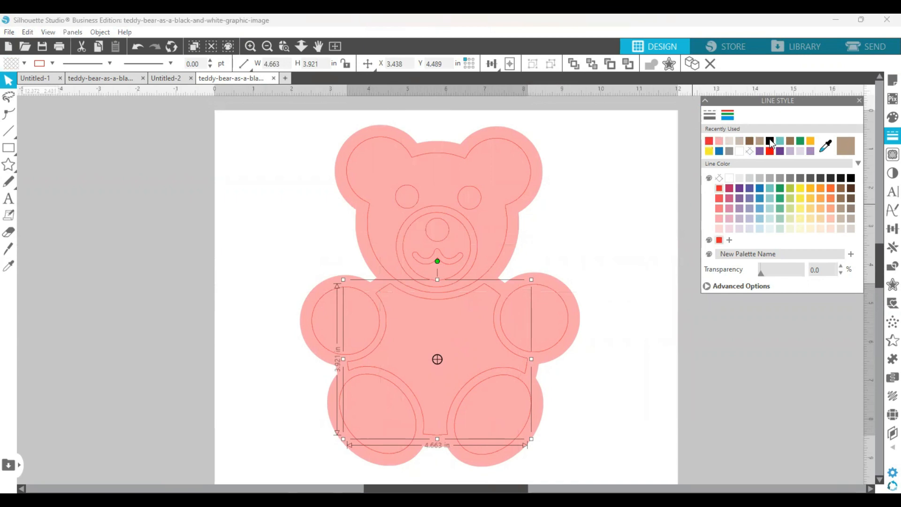
click(893, 117)
click(709, 140)
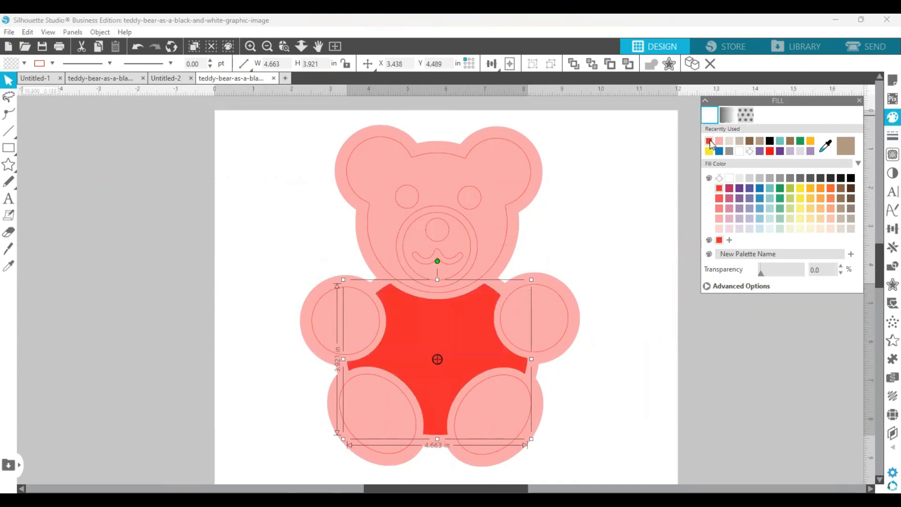
click(632, 193)
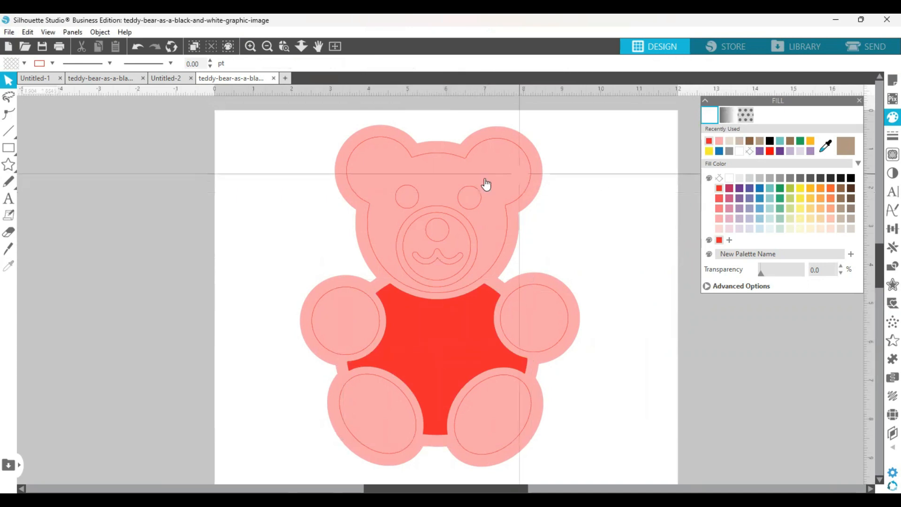
Give the bear's eye on the right side of its face a black fill and a black line color
click(483, 210)
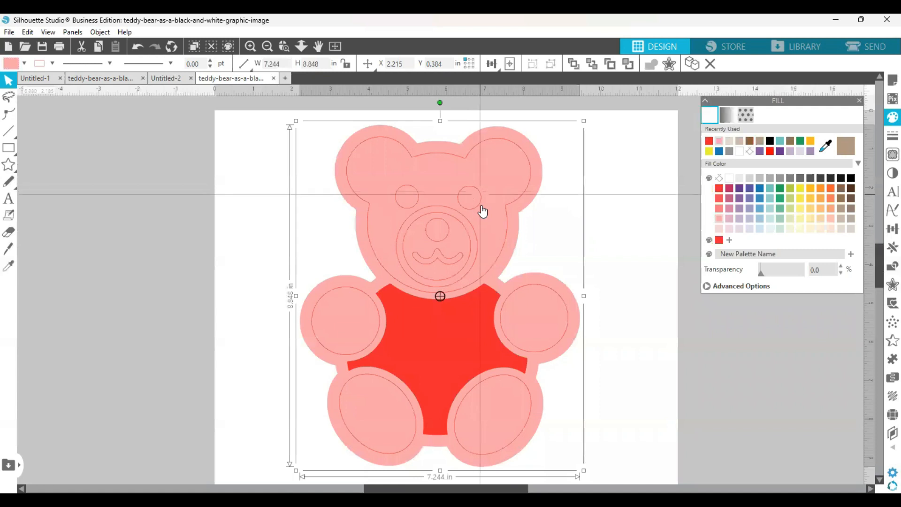
click(477, 205)
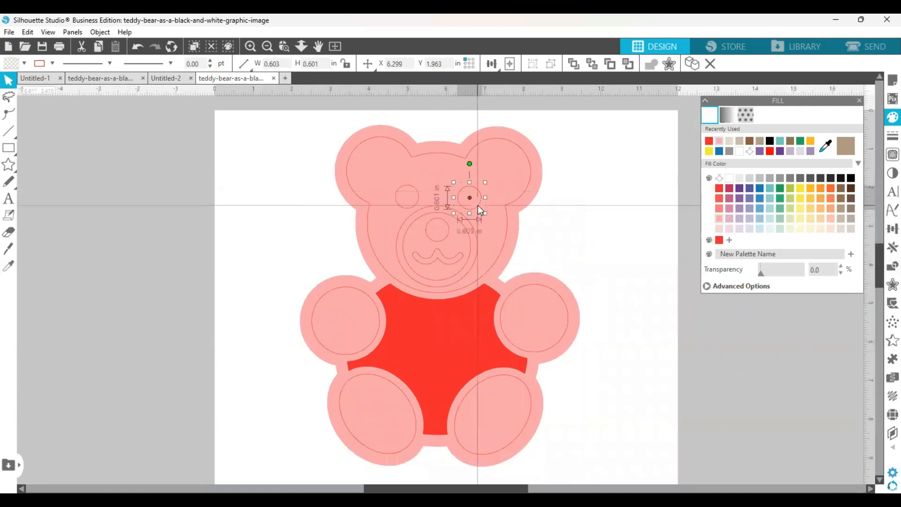
click(770, 142)
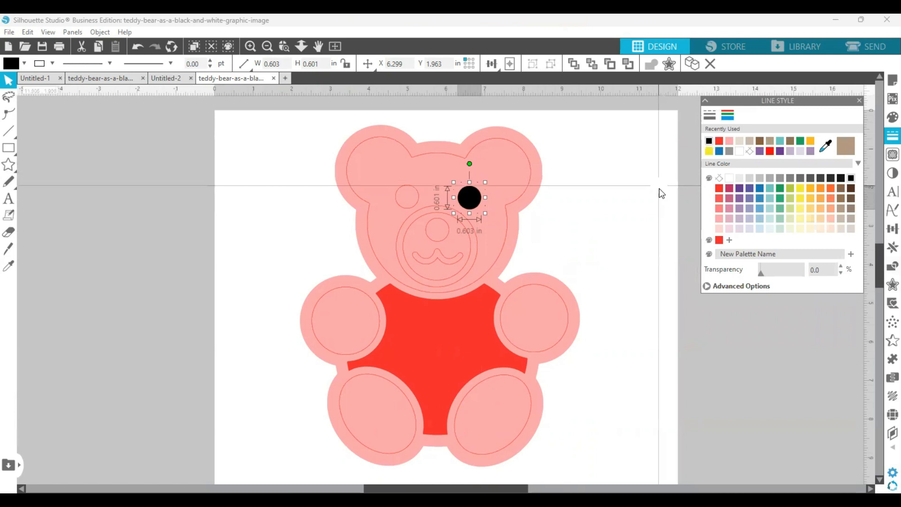
click(411, 208)
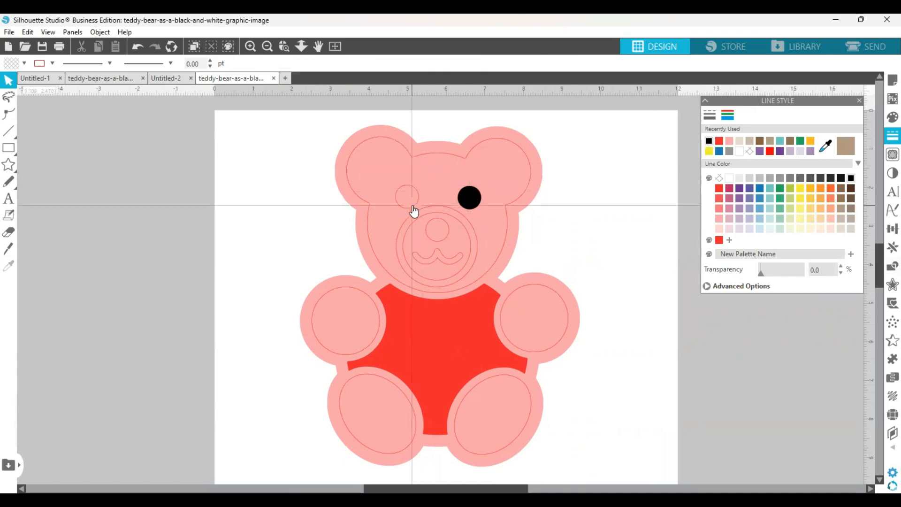
click(412, 207)
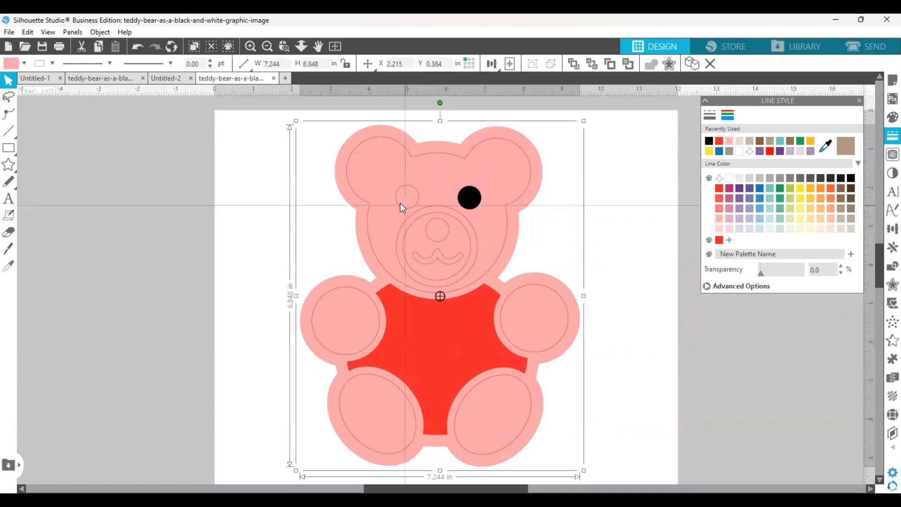
click(267, 236)
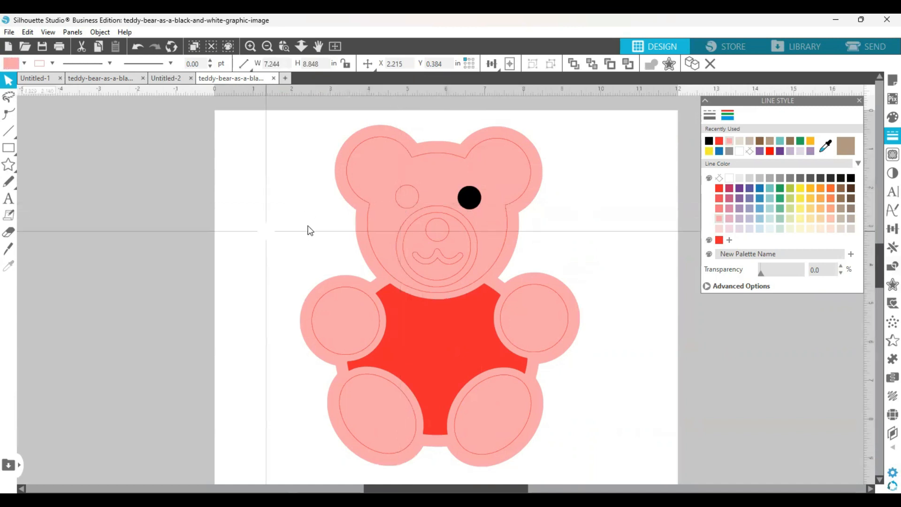
click(401, 208)
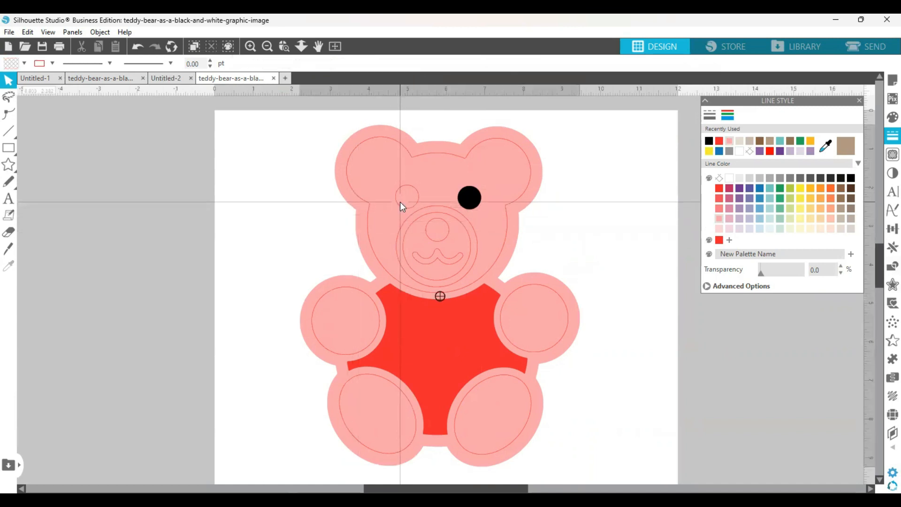
click(230, 247)
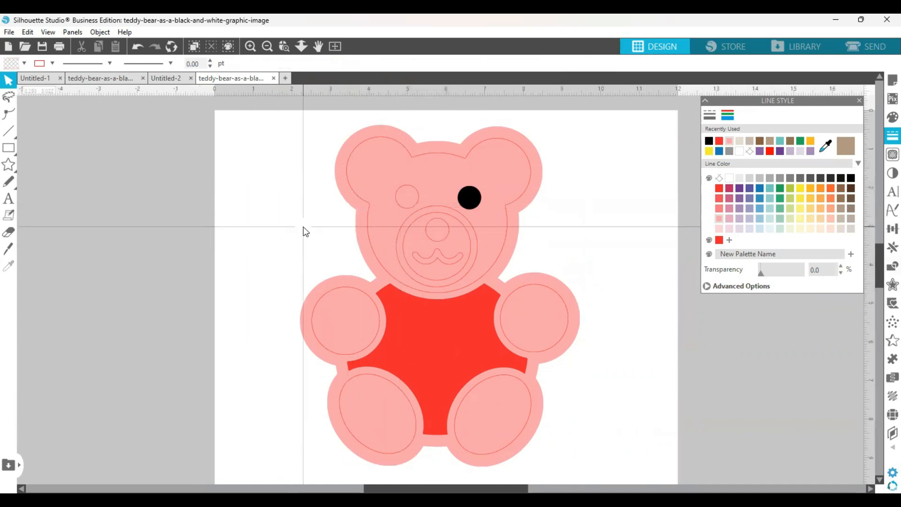
click(407, 209)
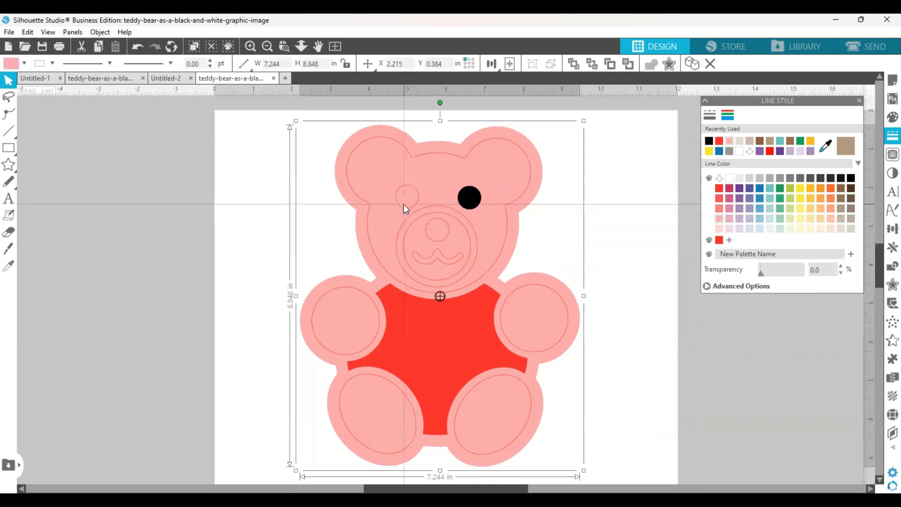
click(230, 271)
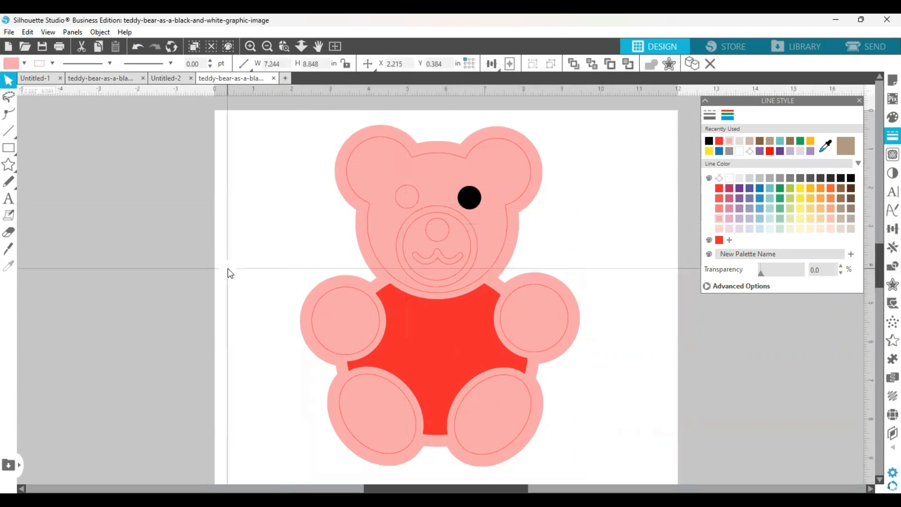
click(399, 207)
click(245, 237)
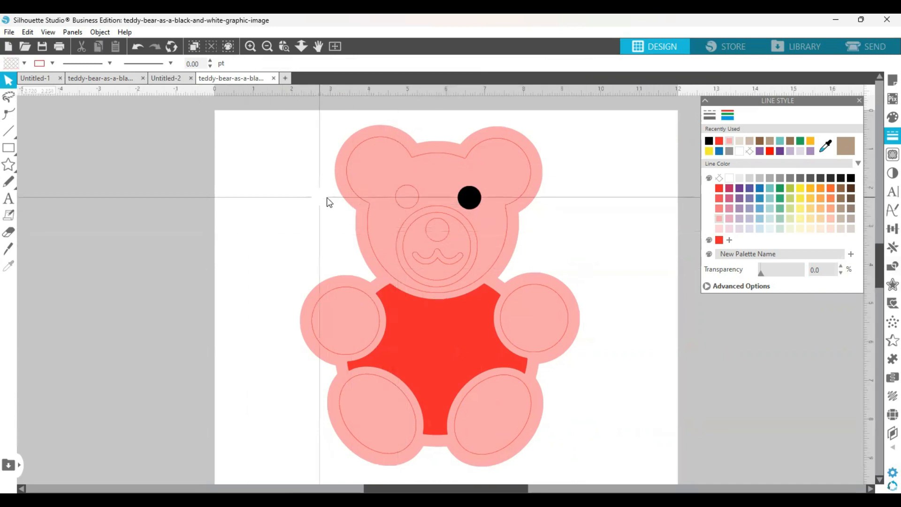
Move the pink outer bear layer off to the left of the other parts, and give the unfilled eye a black line and fill
drag(345, 203, 44, 225)
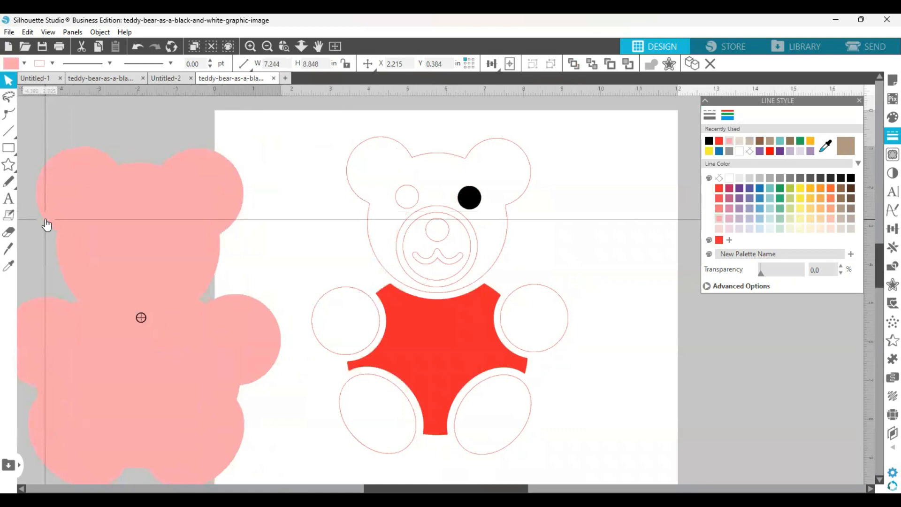
click(402, 186)
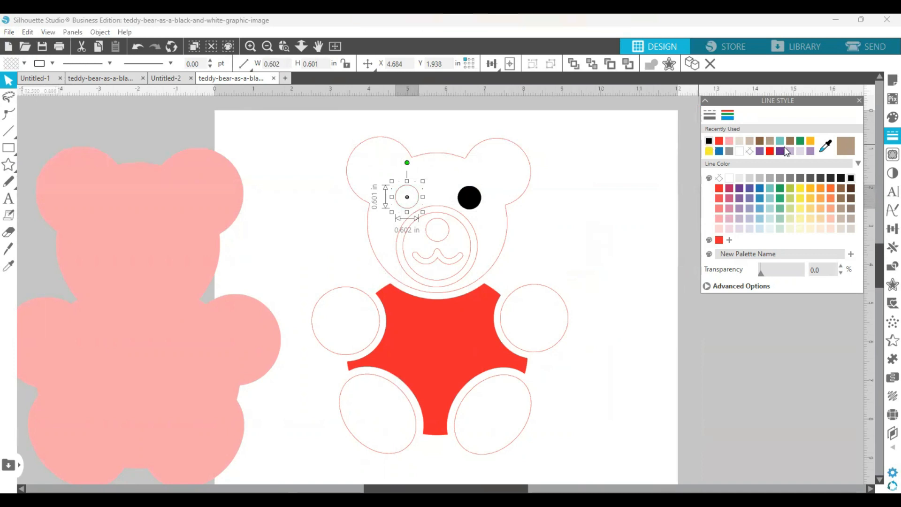
click(892, 117)
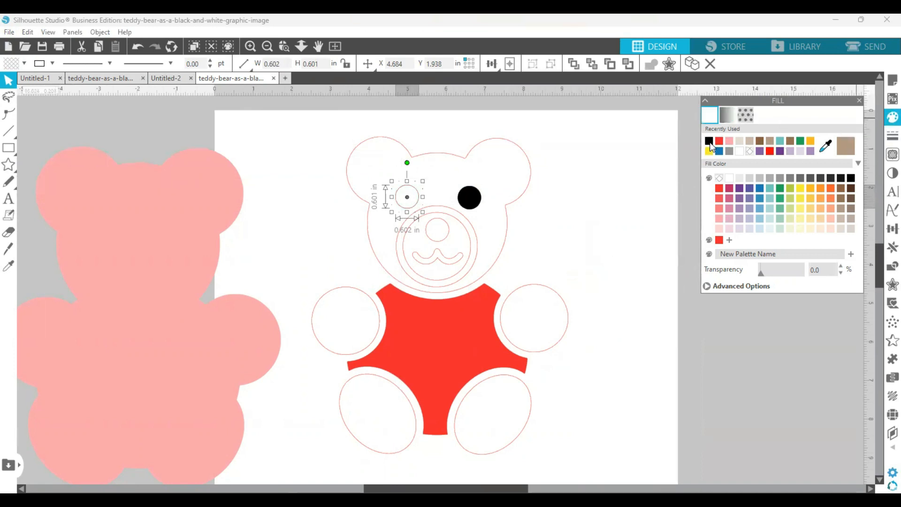
click(709, 141)
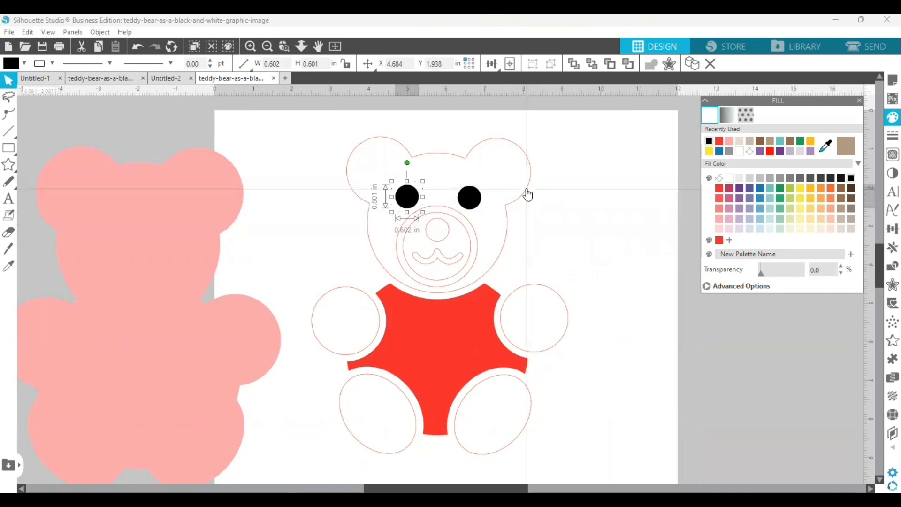
Give the bear's head shape a light taupe fill and a matching light taupe line color
click(527, 191)
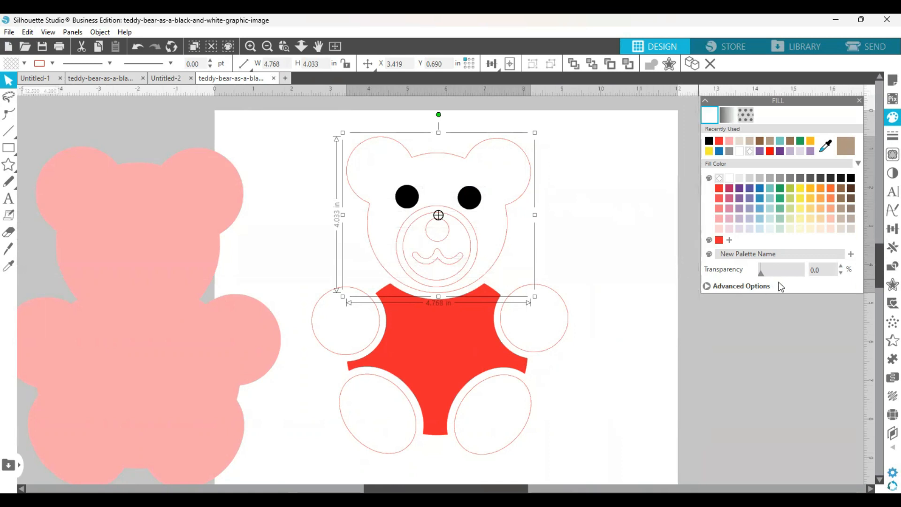
click(852, 229)
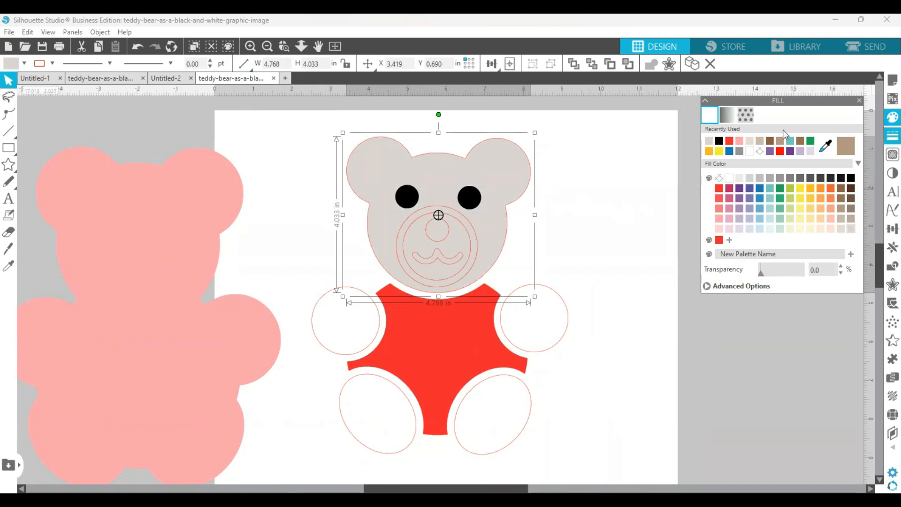
click(729, 116)
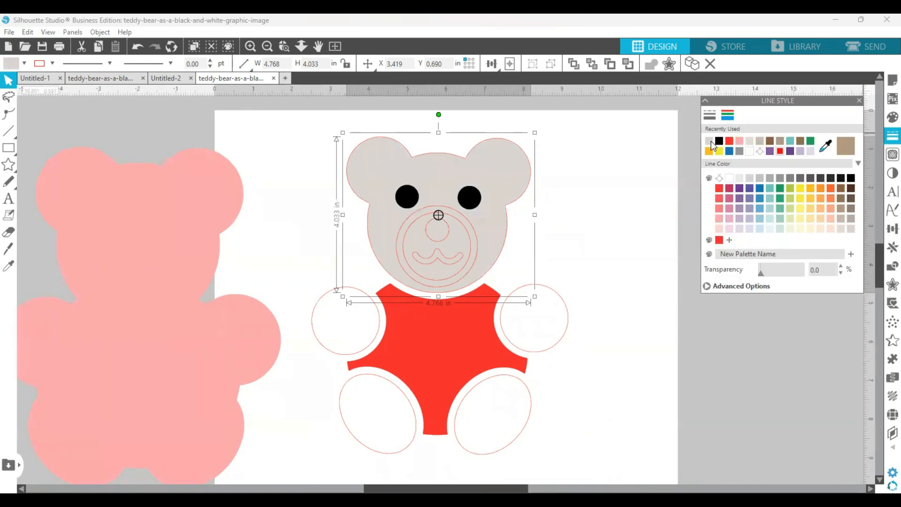
click(644, 286)
Give both round paws and both oval feet the head's light taupe as line and fill color, and deselect them
click(374, 313)
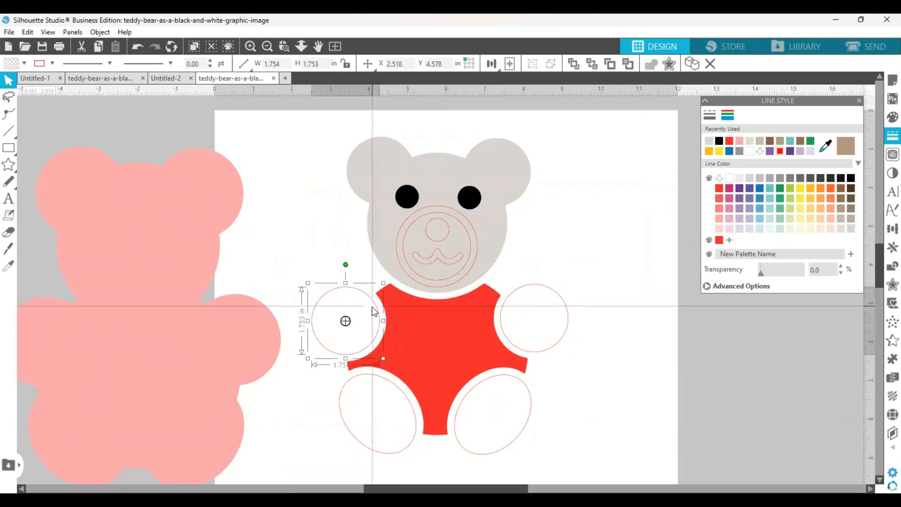
shift+click(532, 295)
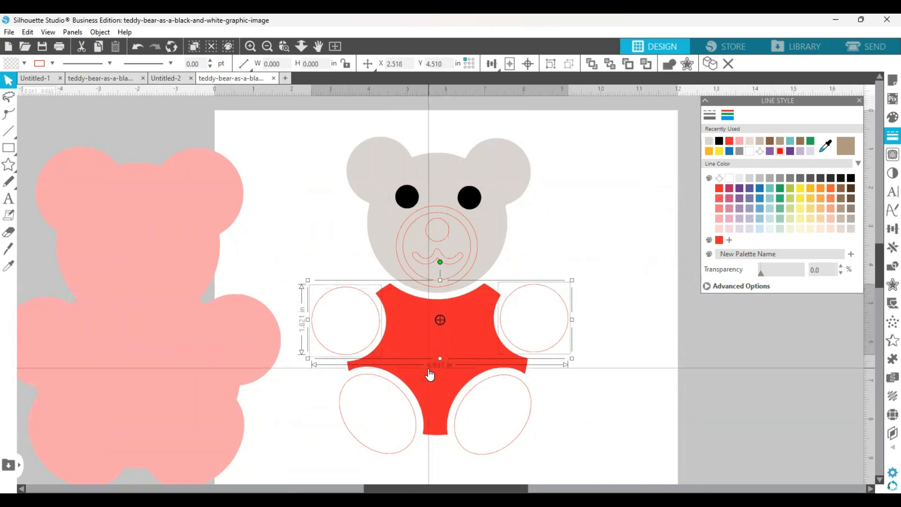
shift+click(399, 395)
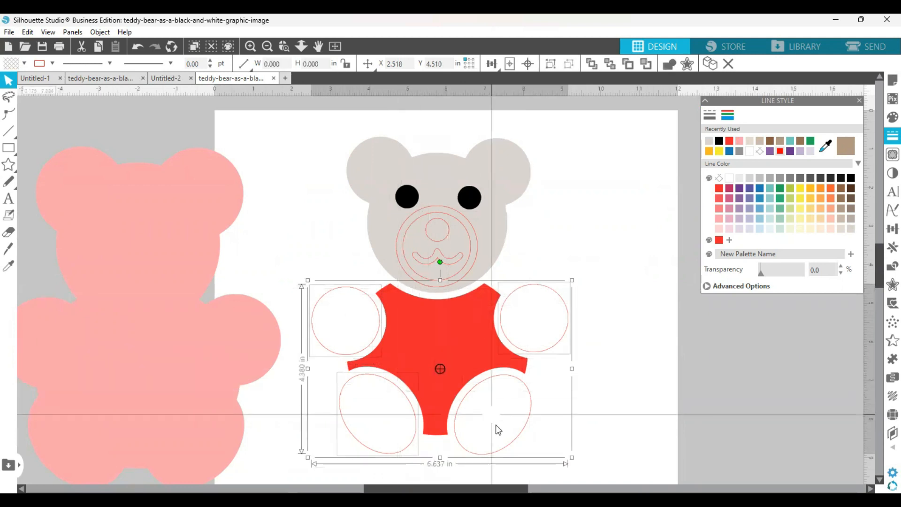
shift+click(502, 450)
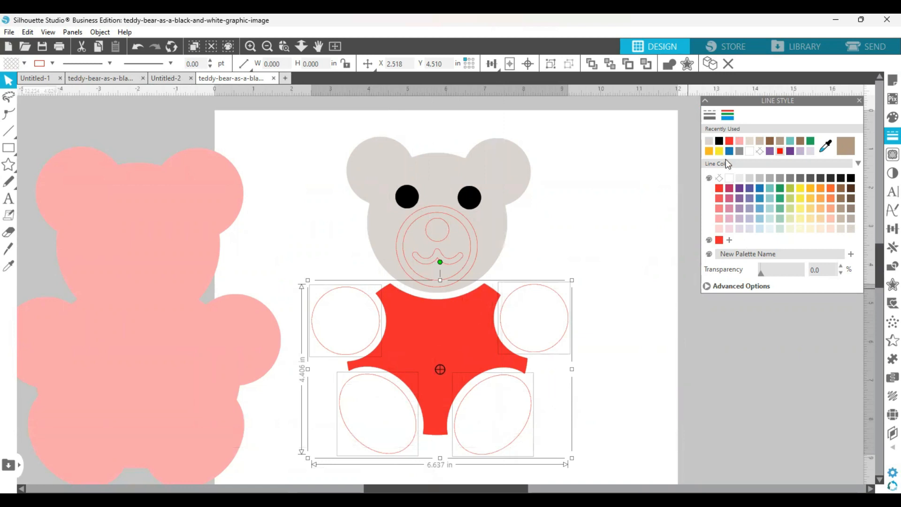
click(710, 141)
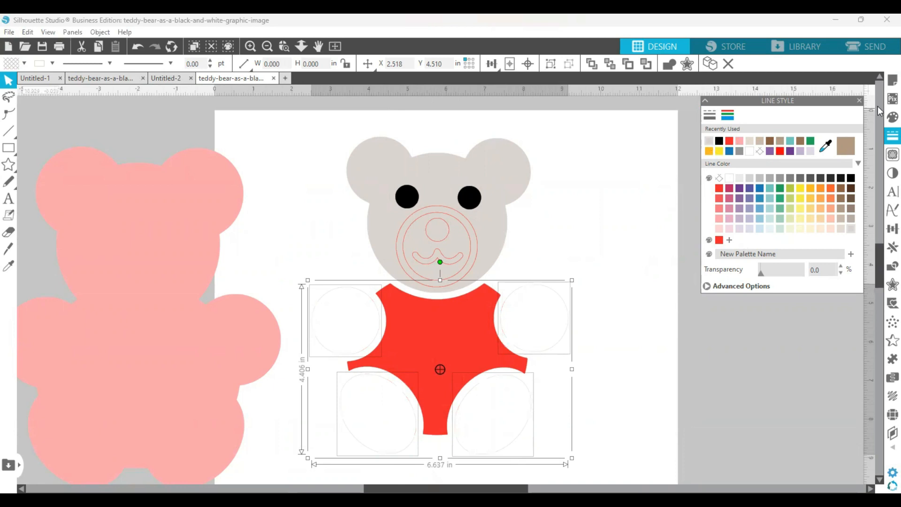
click(890, 118)
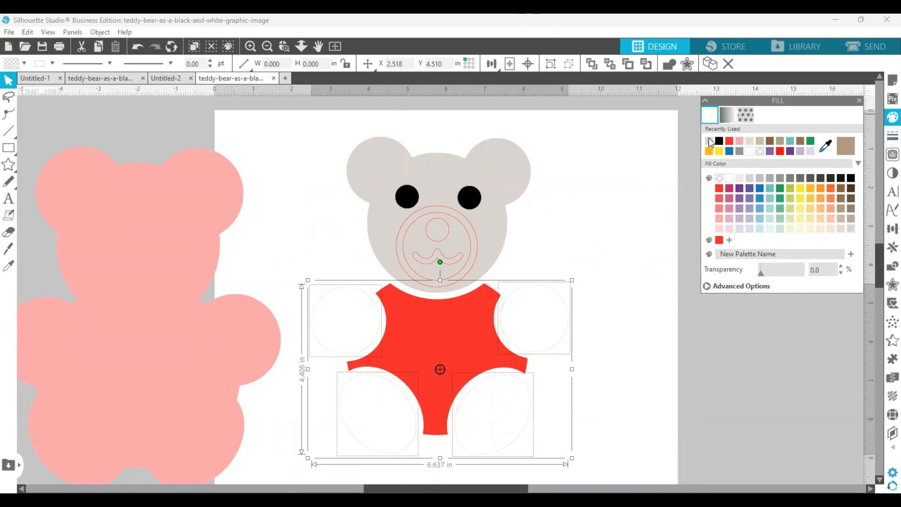
click(710, 143)
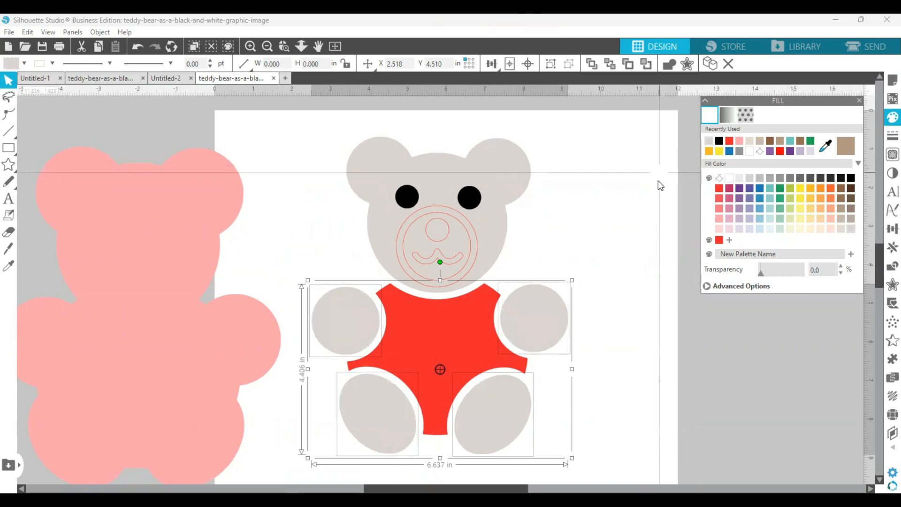
click(652, 199)
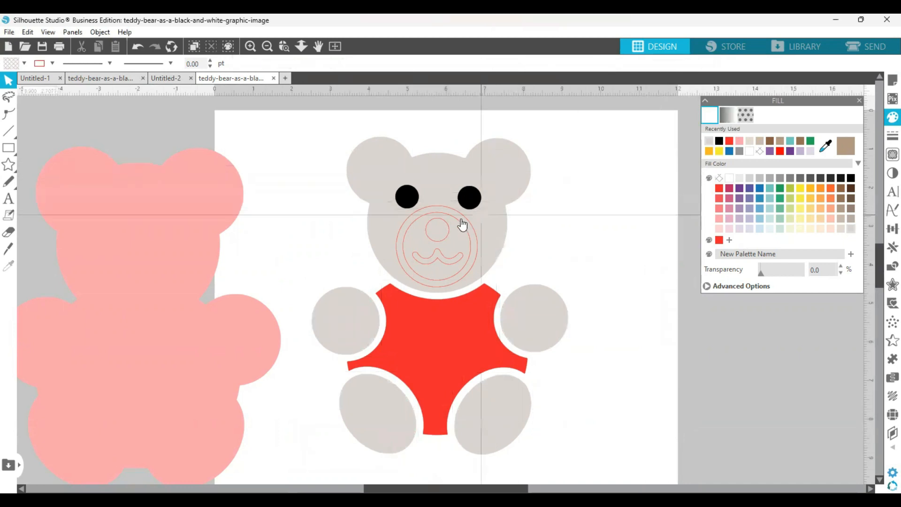
Give the bear's round nose a black fill and a matching black line color, and deselect it
click(444, 242)
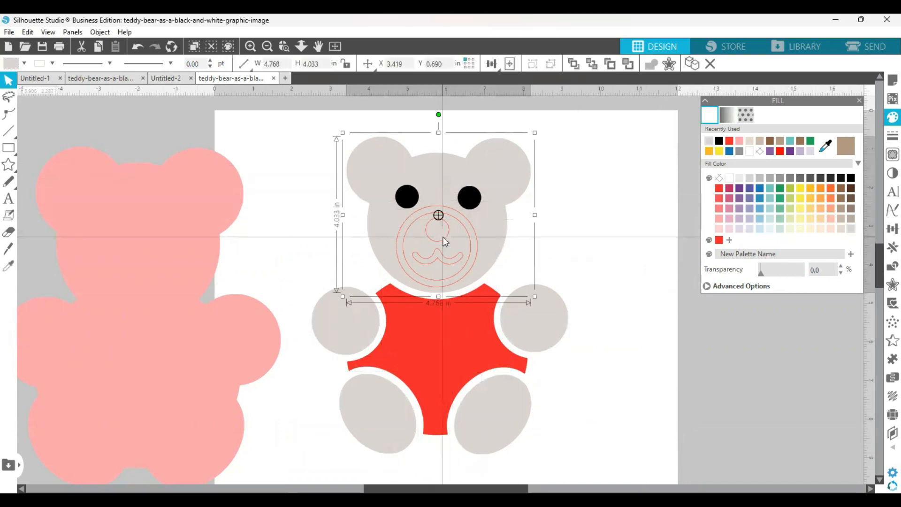
click(596, 236)
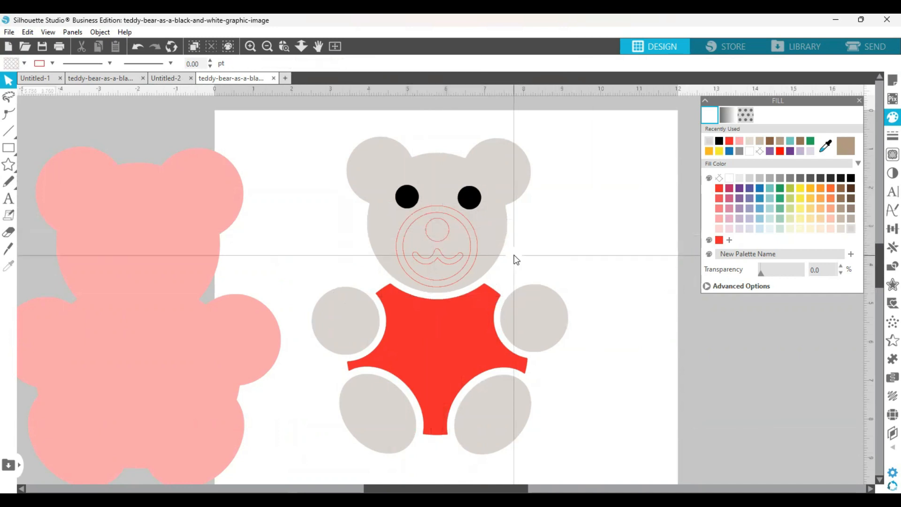
click(443, 239)
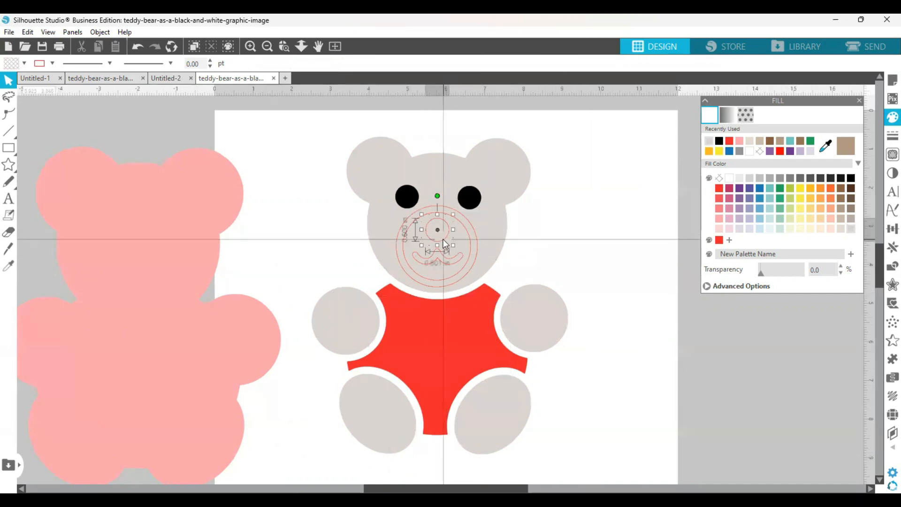
click(719, 141)
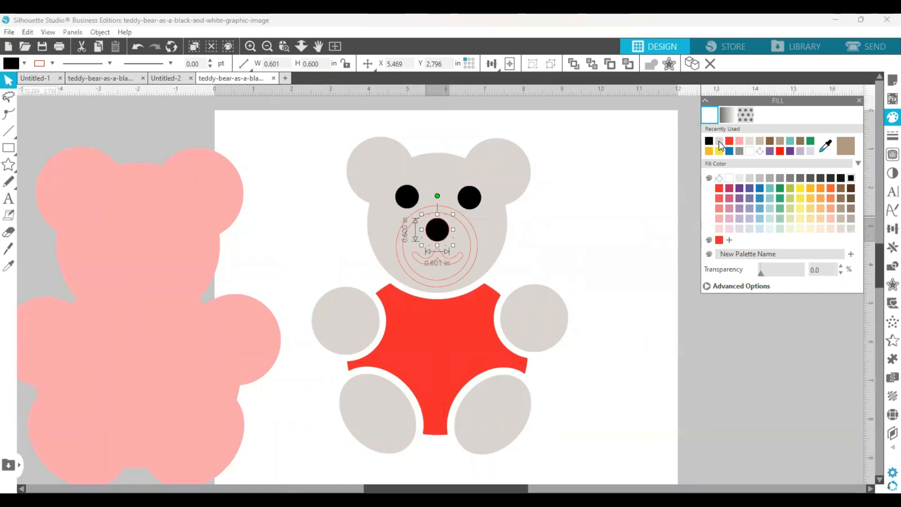
click(892, 136)
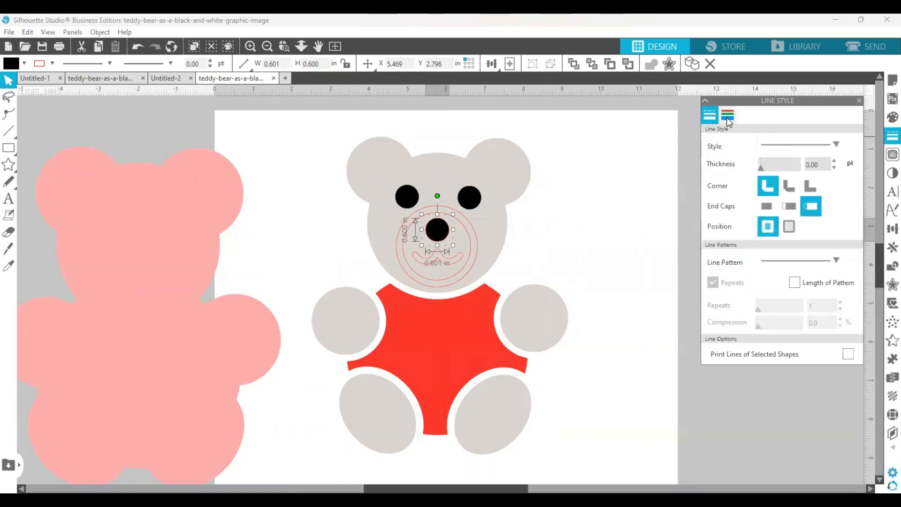
click(726, 117)
click(709, 142)
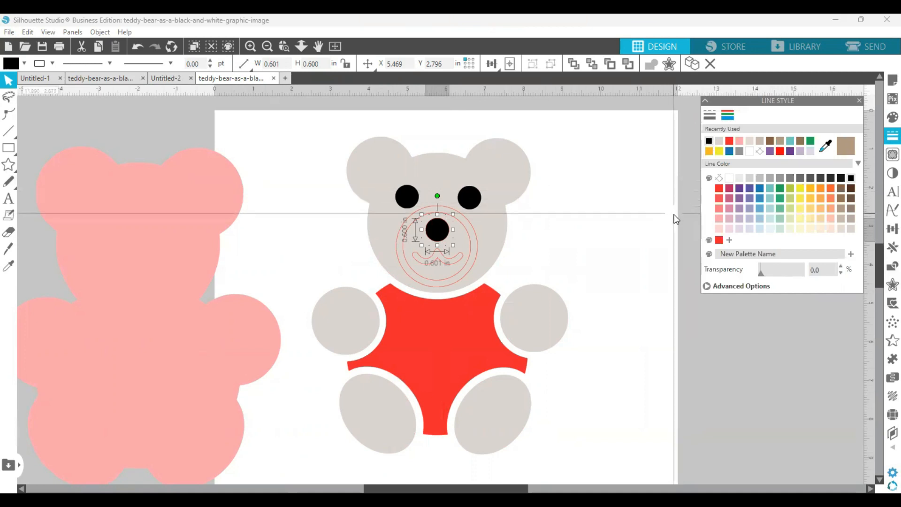
click(560, 277)
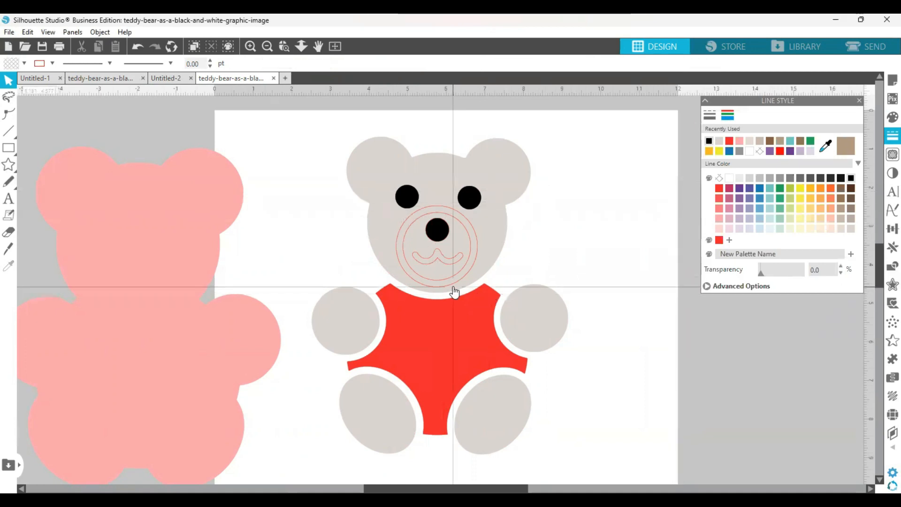
Give the bear's curved mouth a white fill and a white line color, and deselect it
click(437, 263)
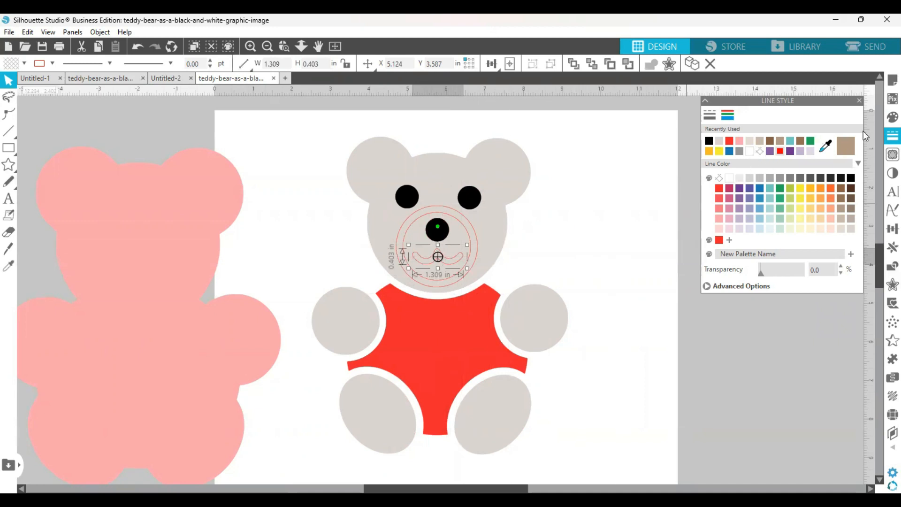
click(885, 119)
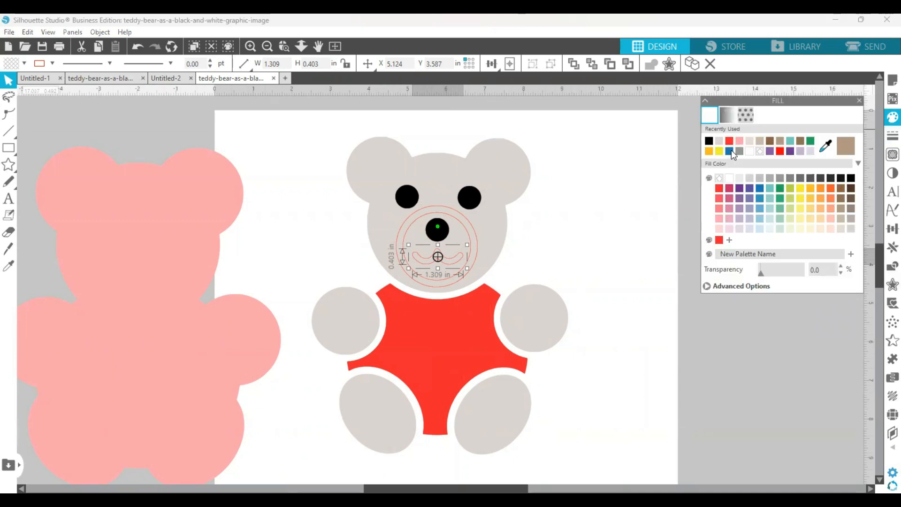
click(750, 151)
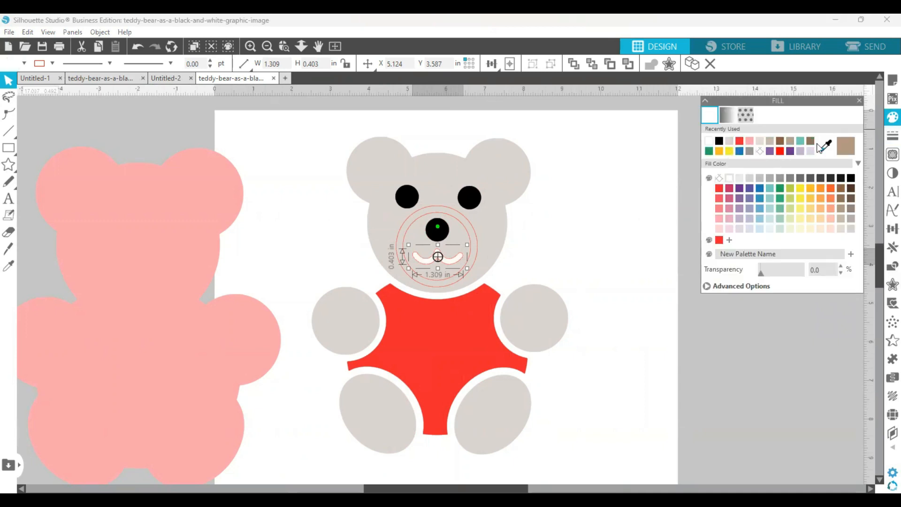
click(887, 136)
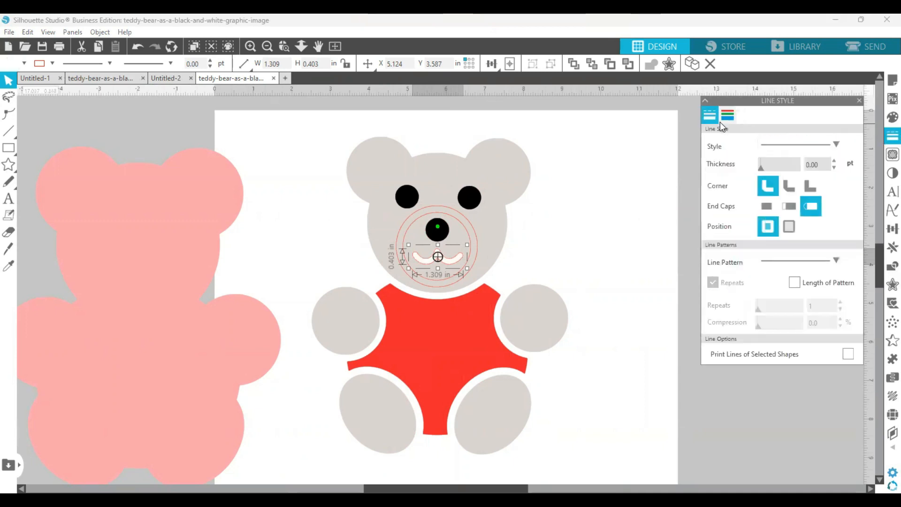
click(727, 119)
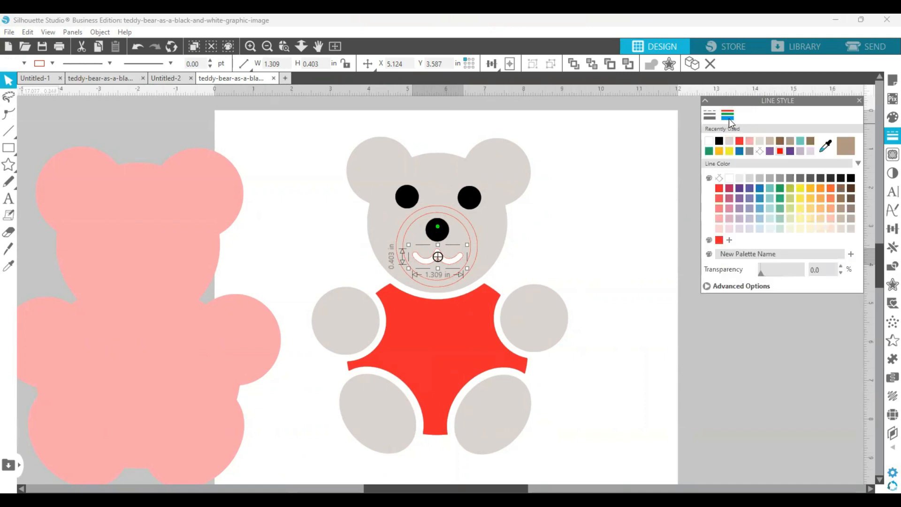
click(711, 141)
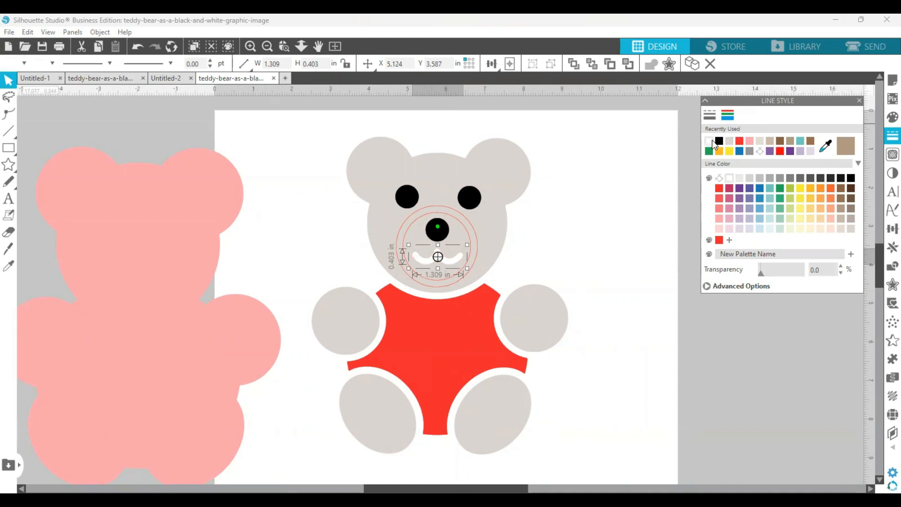
click(684, 269)
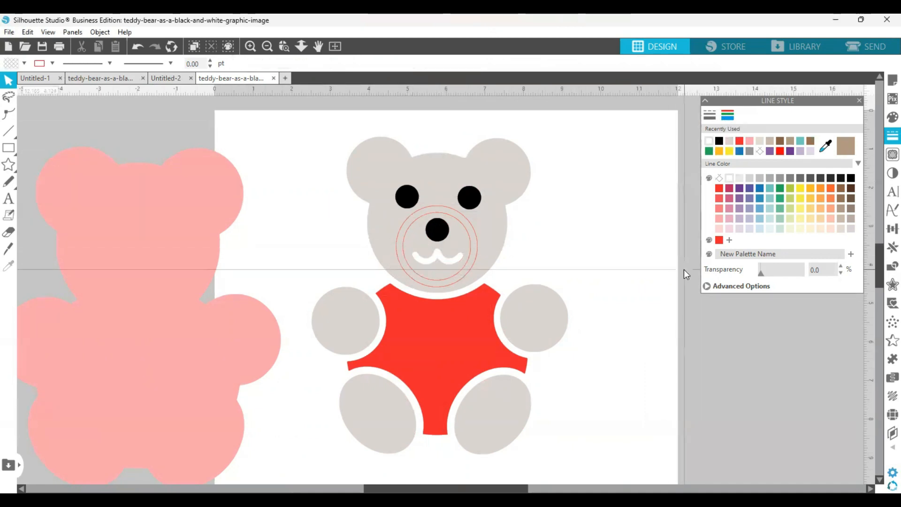
Move the taupe head shape off to the right of the bear, clear of the muzzle circles
click(462, 274)
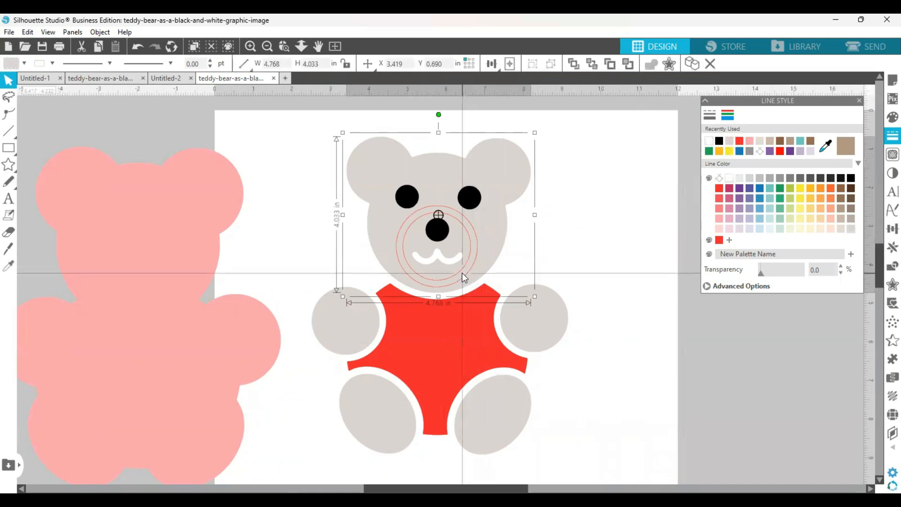
click(649, 249)
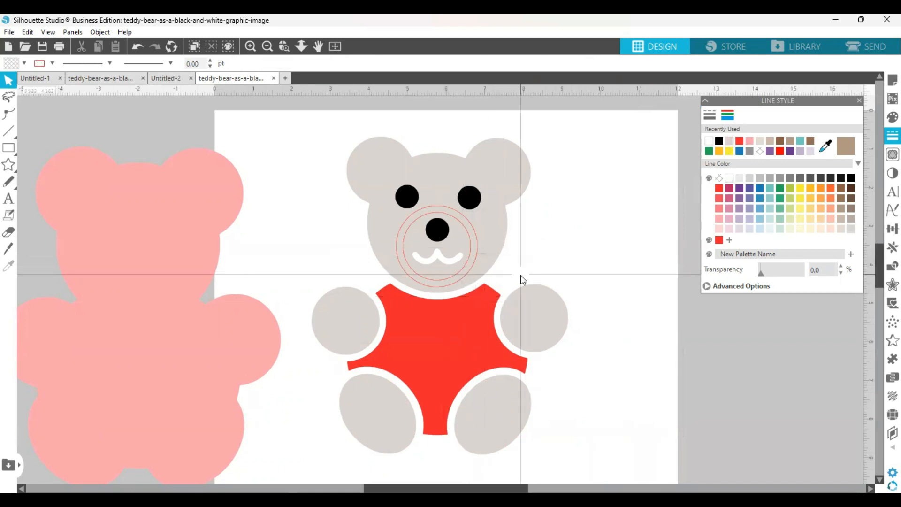
click(452, 284)
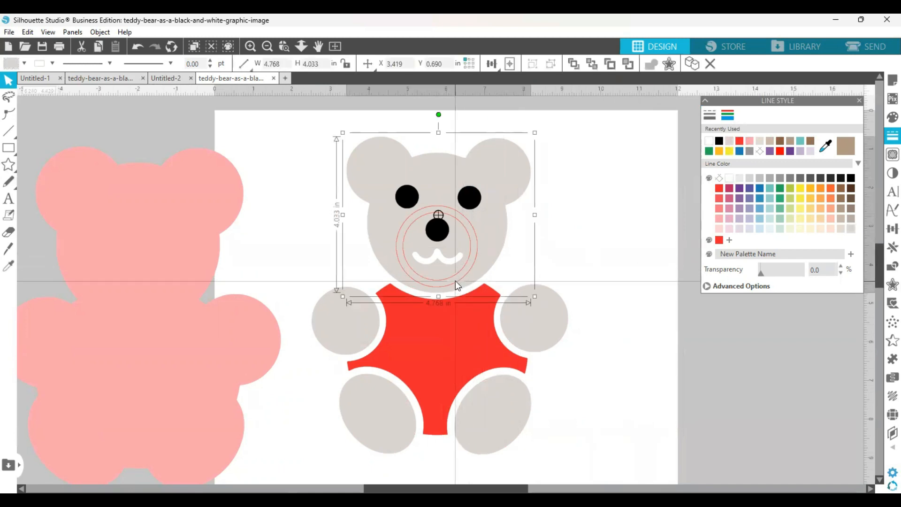
click(683, 249)
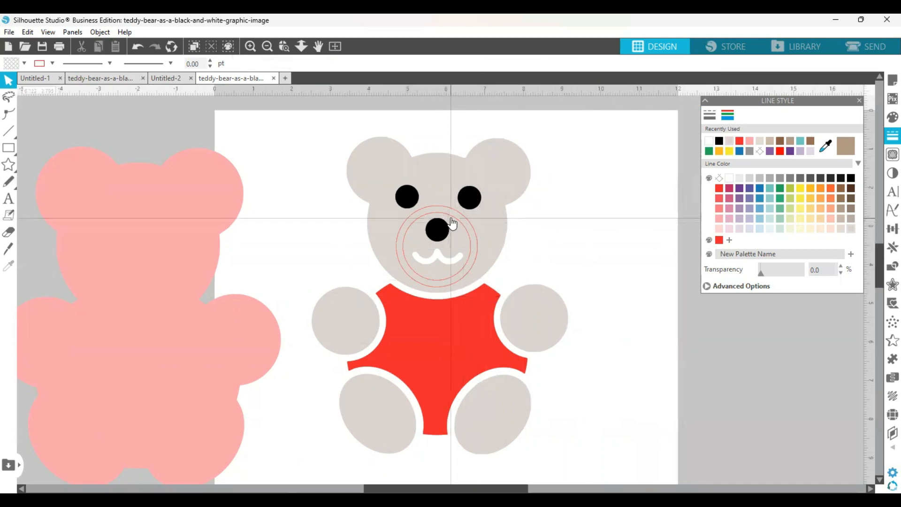
click(452, 224)
drag(503, 213, 676, 206)
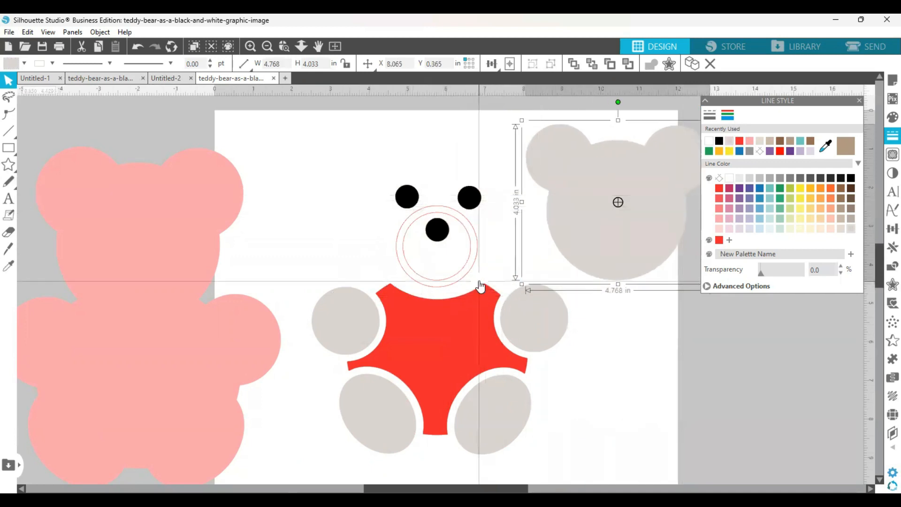
Give the inner muzzle circle a coral red line color and the same coral red as its fill
click(461, 278)
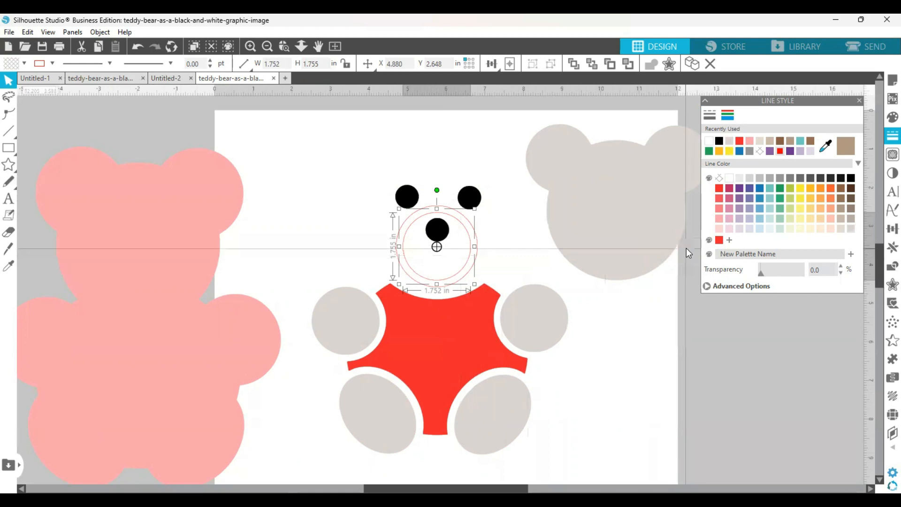
click(720, 199)
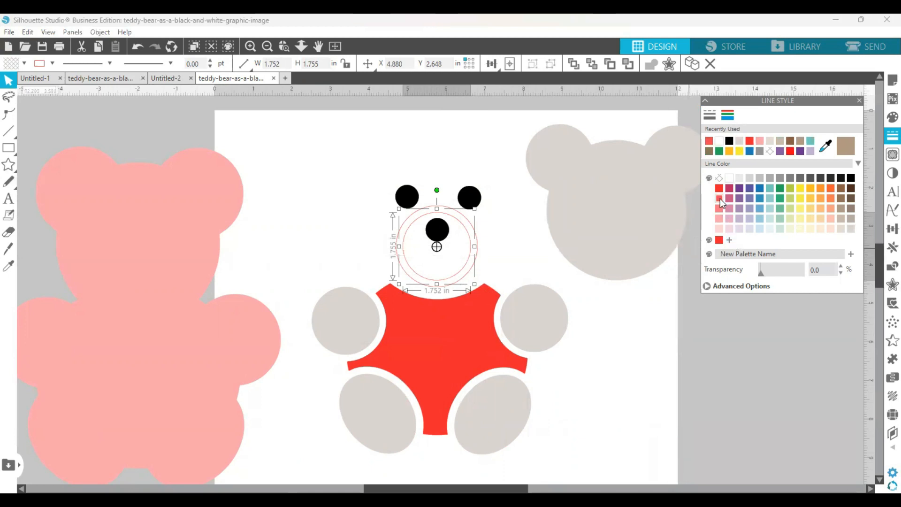
click(892, 117)
click(709, 142)
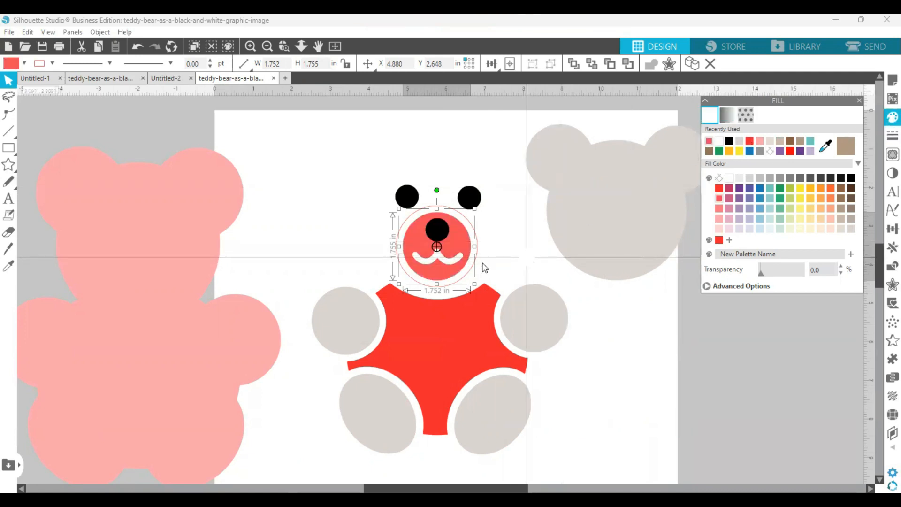
Try coral red on the outer muzzle circle, undo it, and fill the circle with the body's brighter red instead
click(471, 276)
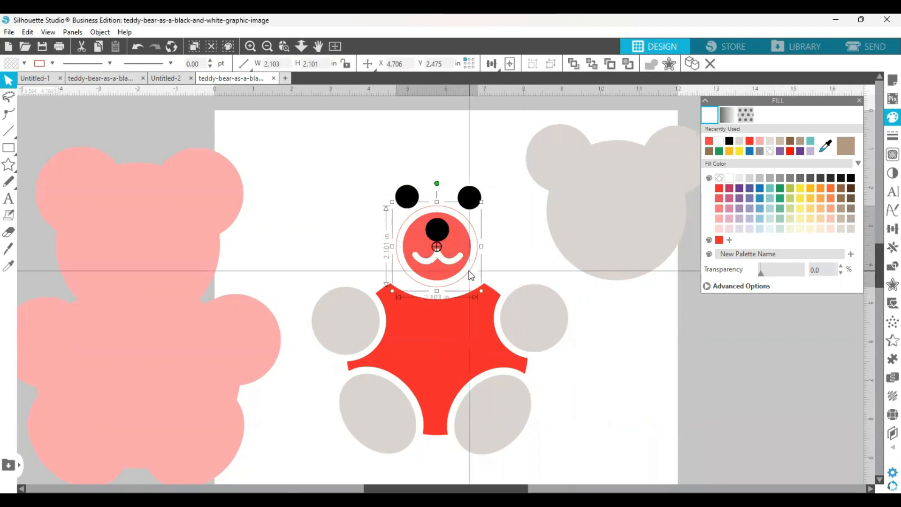
click(709, 142)
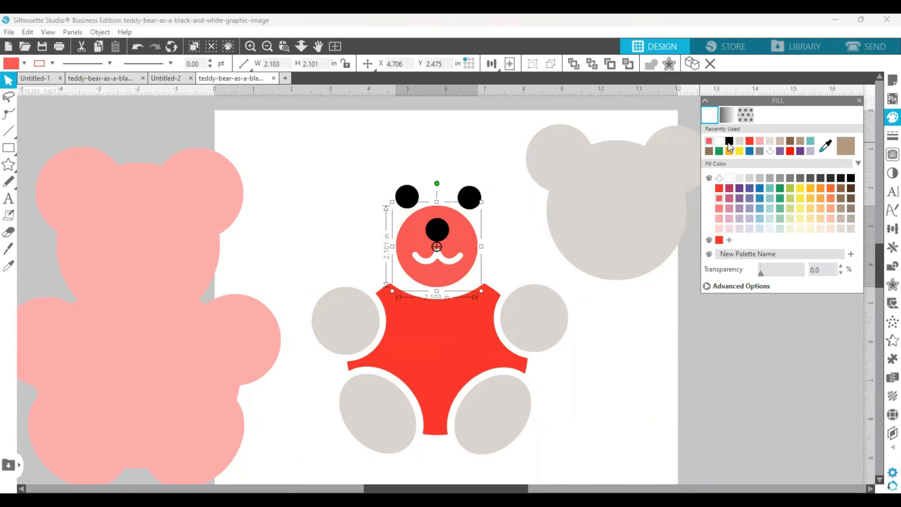
click(137, 48)
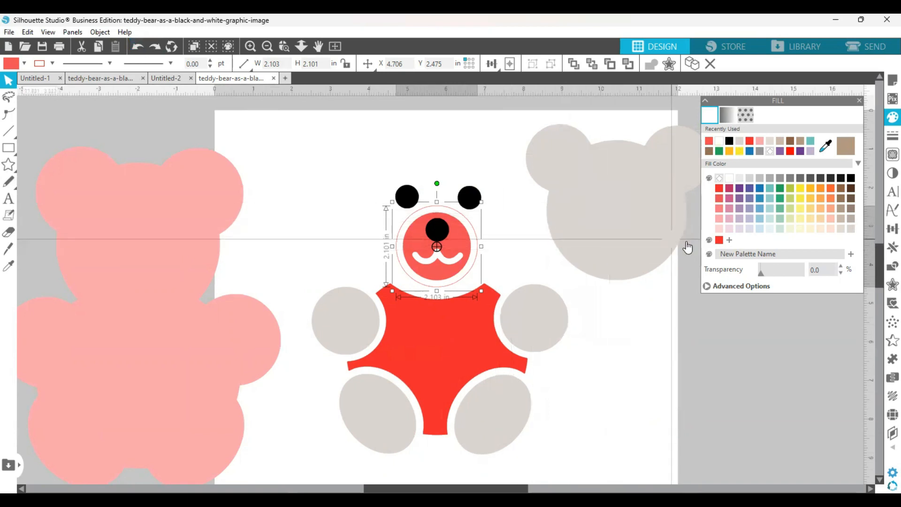
click(721, 240)
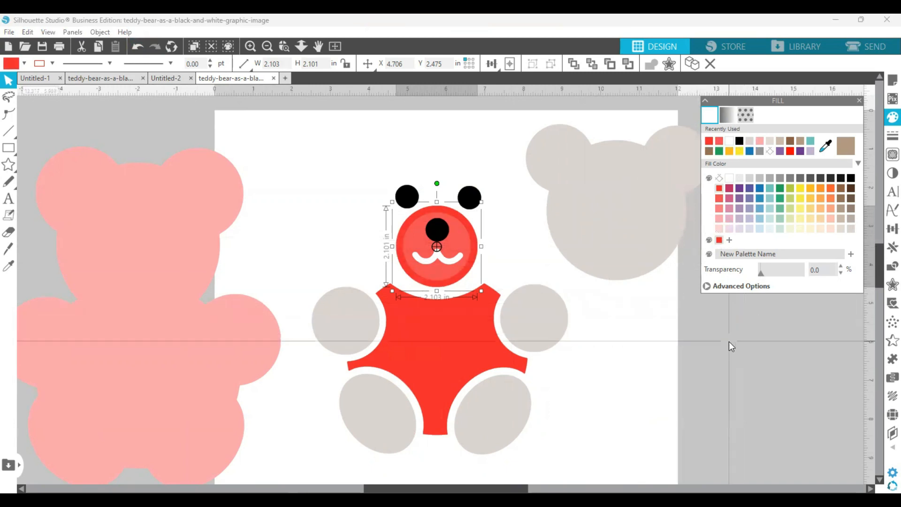
Move the taupe head back behind the facial features and the pink outer layer back behind the whole bear, and deselect
click(660, 265)
drag(661, 265, 478, 277)
click(294, 374)
drag(266, 366, 562, 342)
click(247, 367)
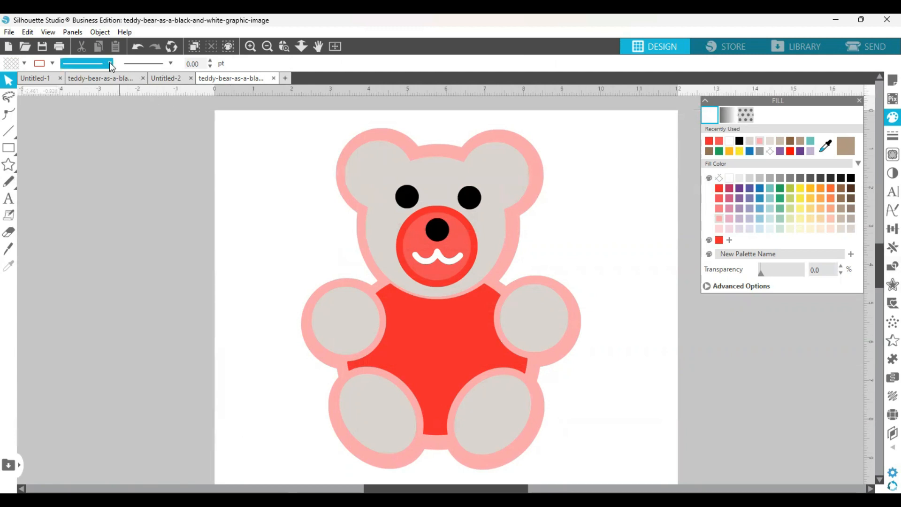
Select the shapes by fill color RGB (237,37,43) and group them
click(69, 33)
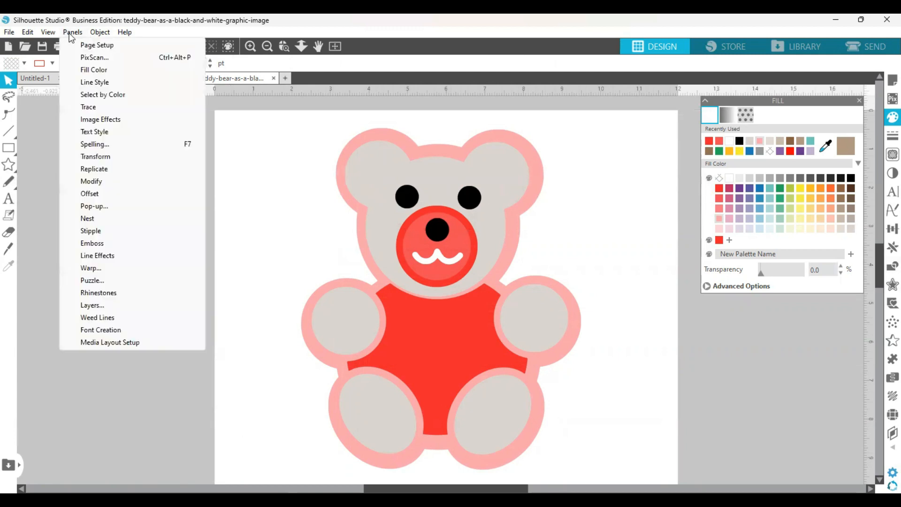
click(97, 97)
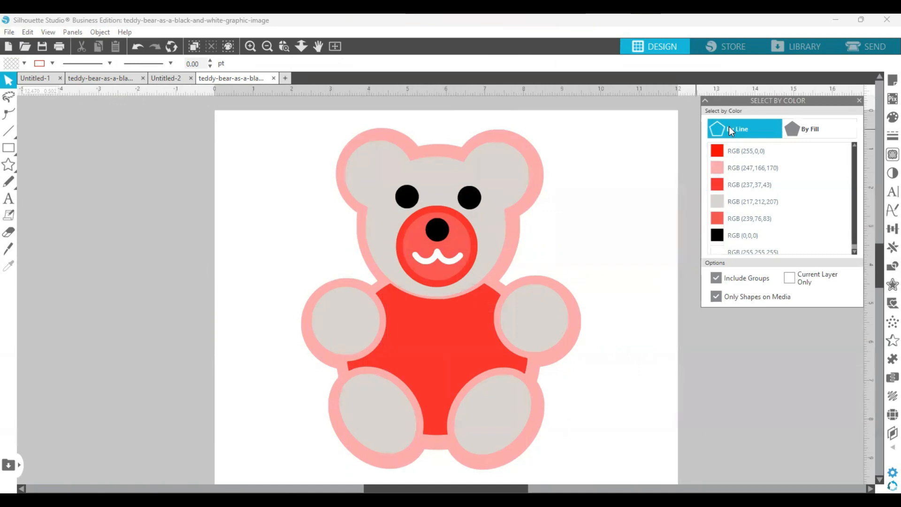
click(805, 131)
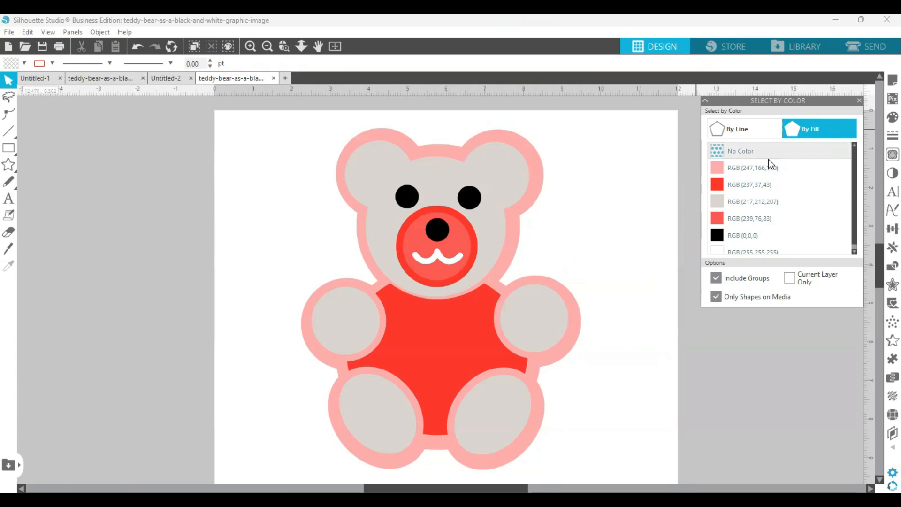
click(759, 186)
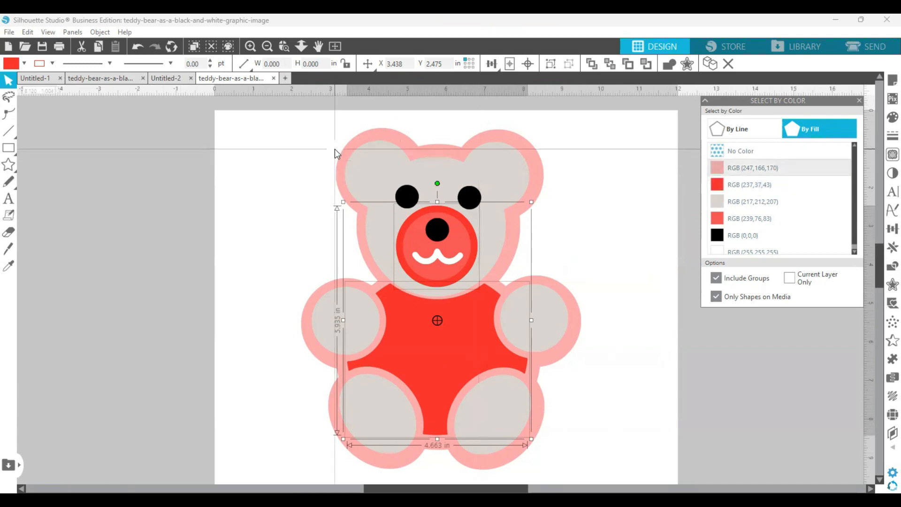
click(103, 33)
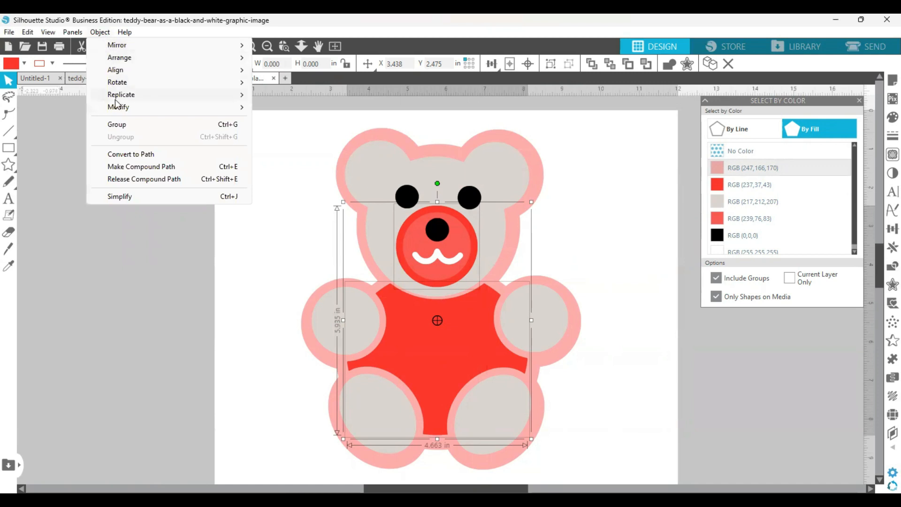
click(121, 127)
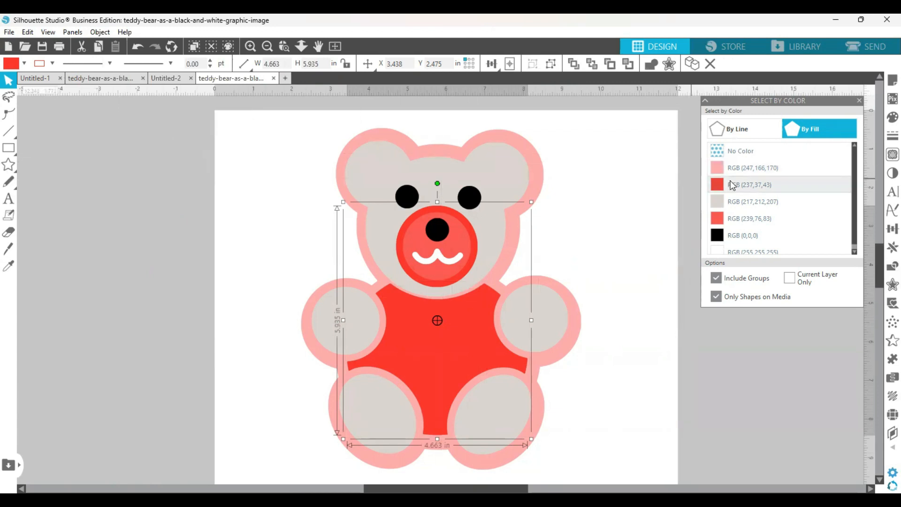
Select all shapes with the taupe fill color RGB (217,212,207) and group them
click(743, 205)
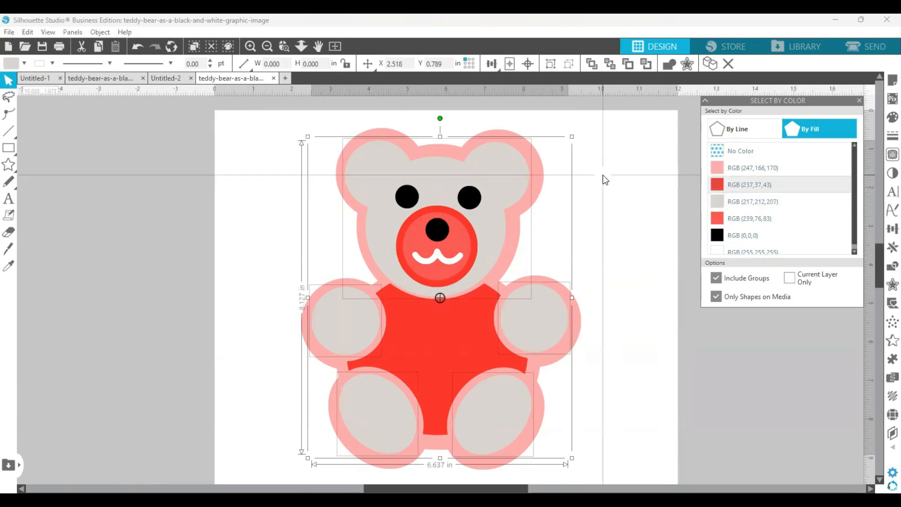
click(101, 33)
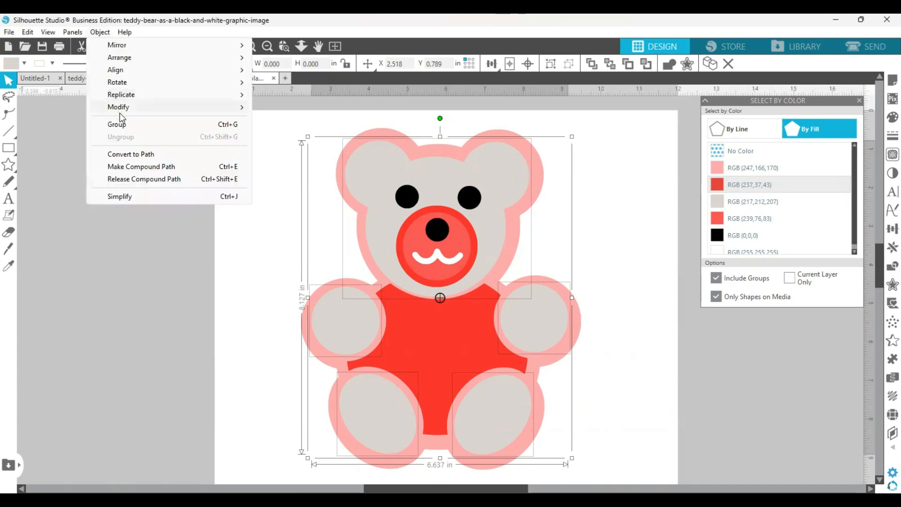
click(123, 125)
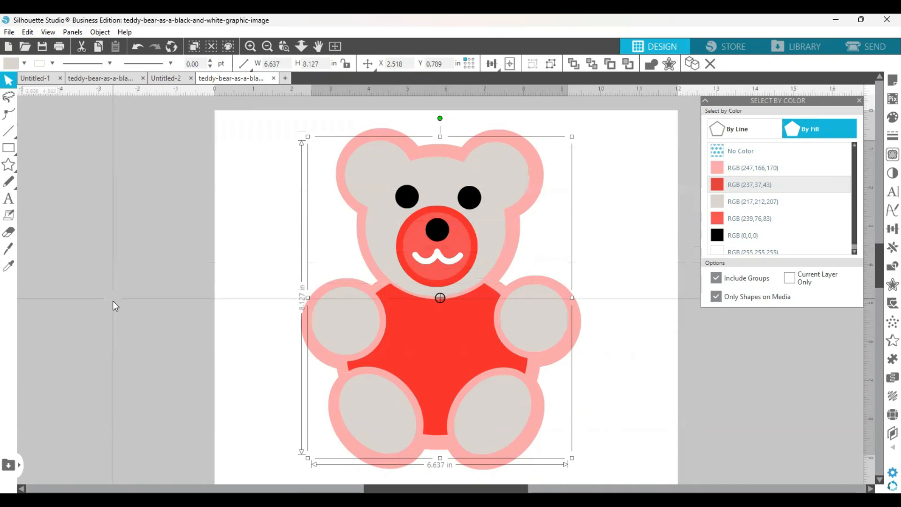
Select the eyes and nose by their black fill color RGB (0,0,0), group them, and deselect
click(728, 236)
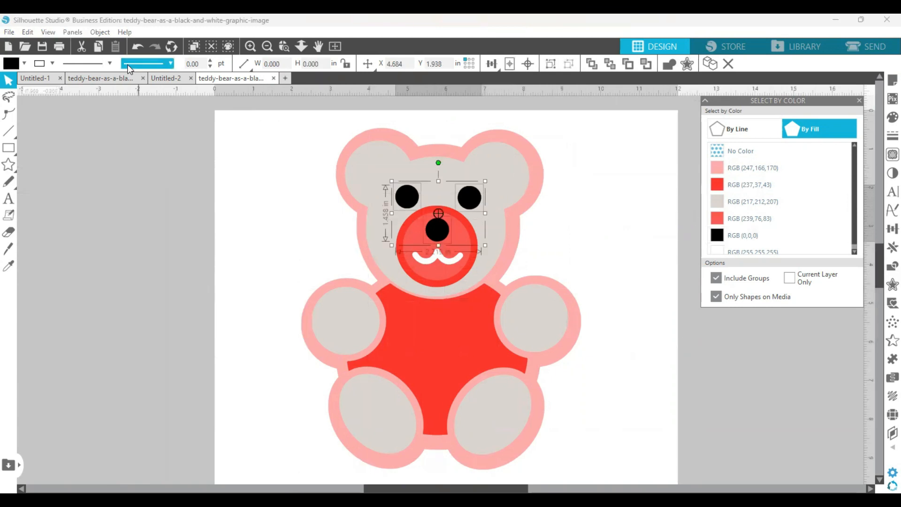
click(107, 32)
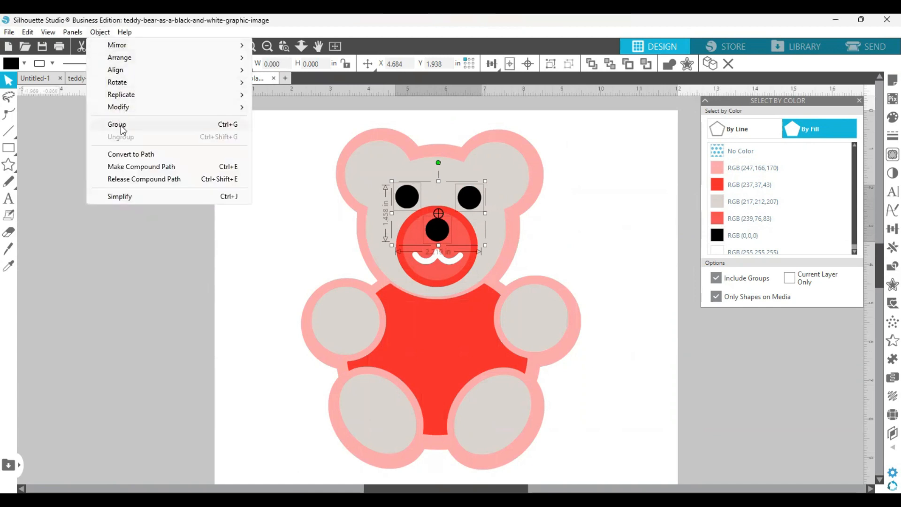
click(120, 125)
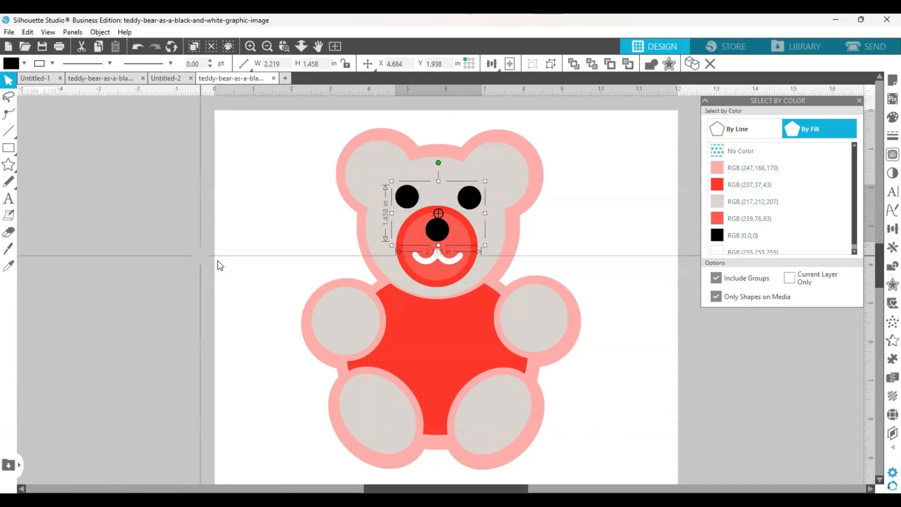
click(240, 267)
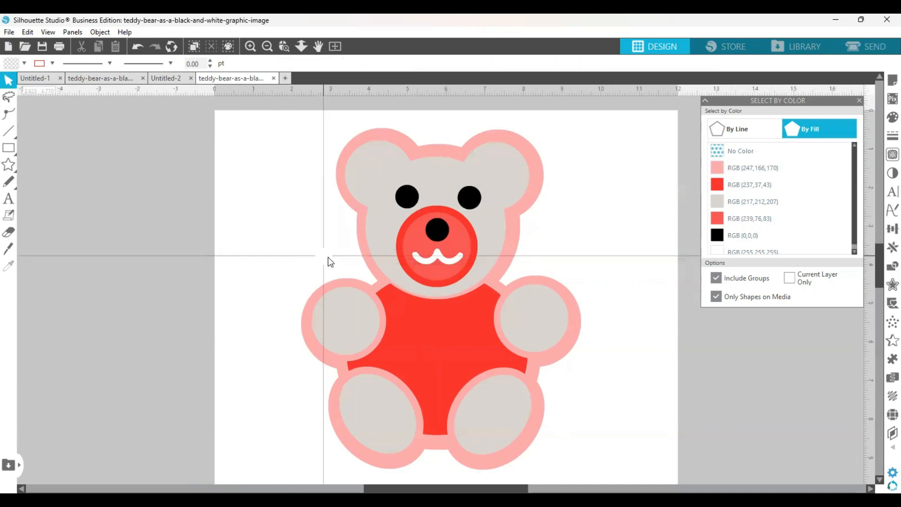
Test the black, taupe and red groups by moving each one sideways and undoing each move
drag(406, 221, 374, 202)
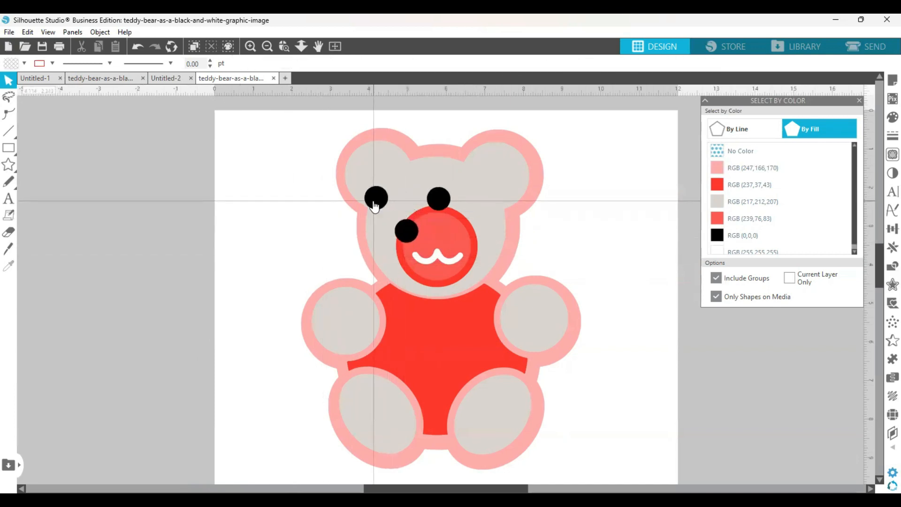
click(137, 48)
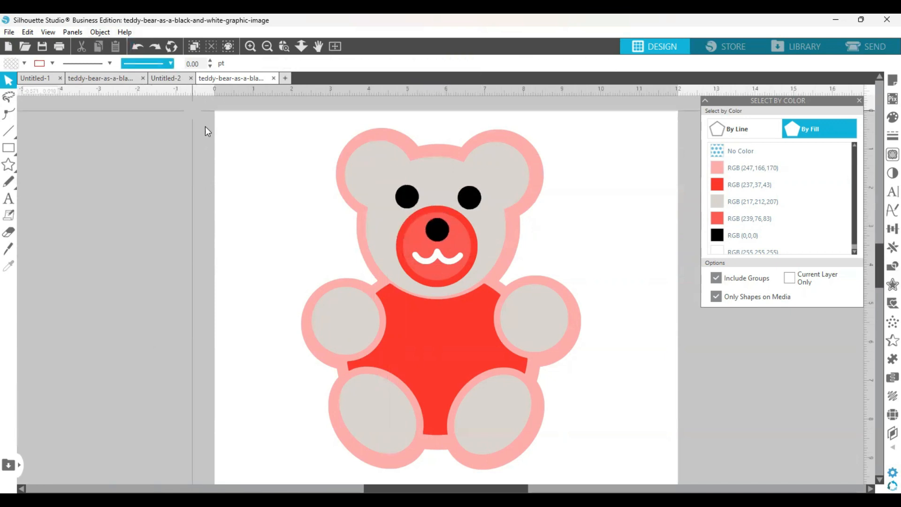
drag(374, 185, 298, 193)
click(235, 112)
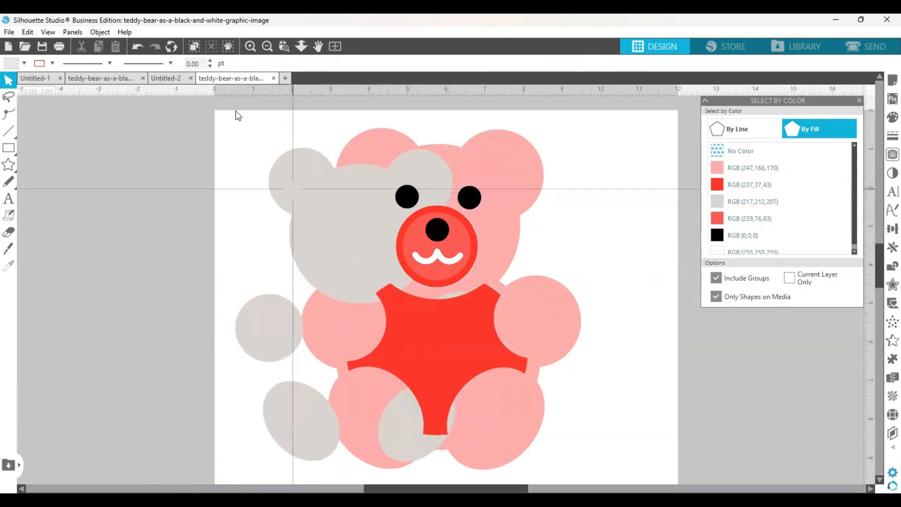
click(136, 47)
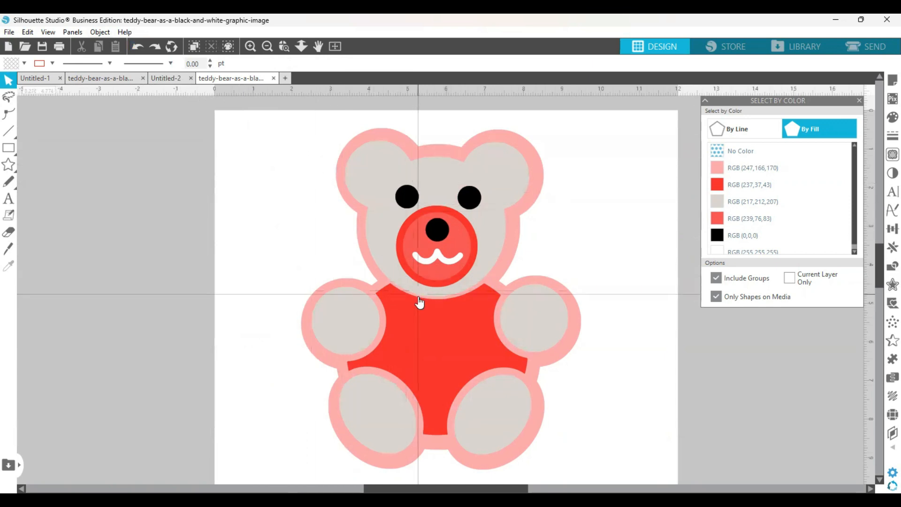
drag(421, 326, 387, 325)
click(210, 196)
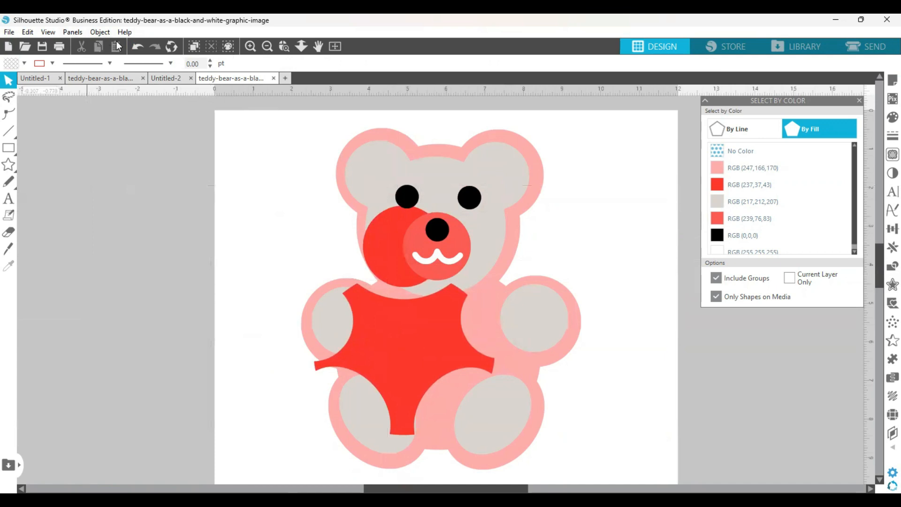
click(136, 47)
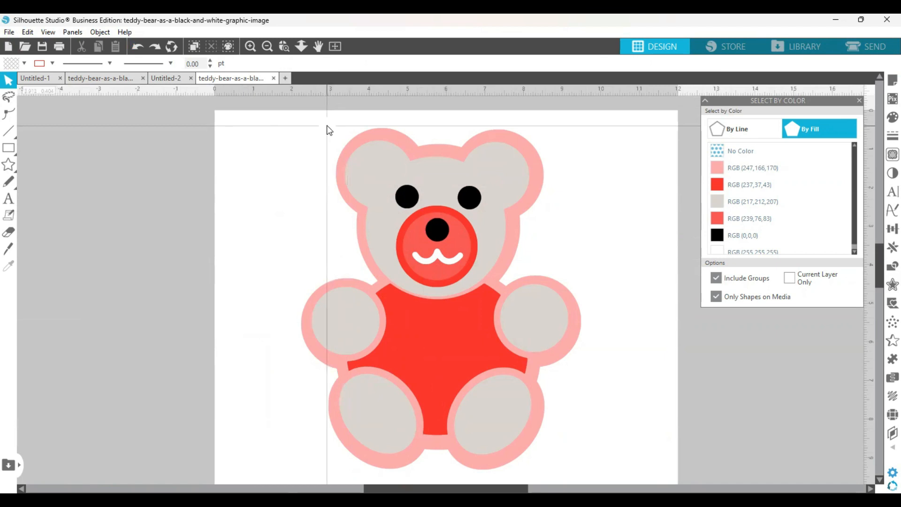
Save the design to the hard drive in the Downloads folder as "Teddy Bear svg" in SVG format
click(7, 34)
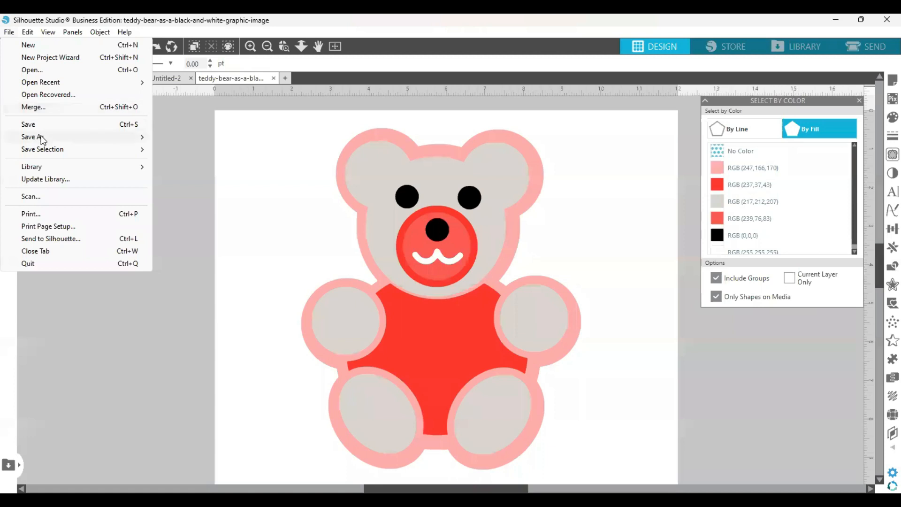
mouse_move(100, 140)
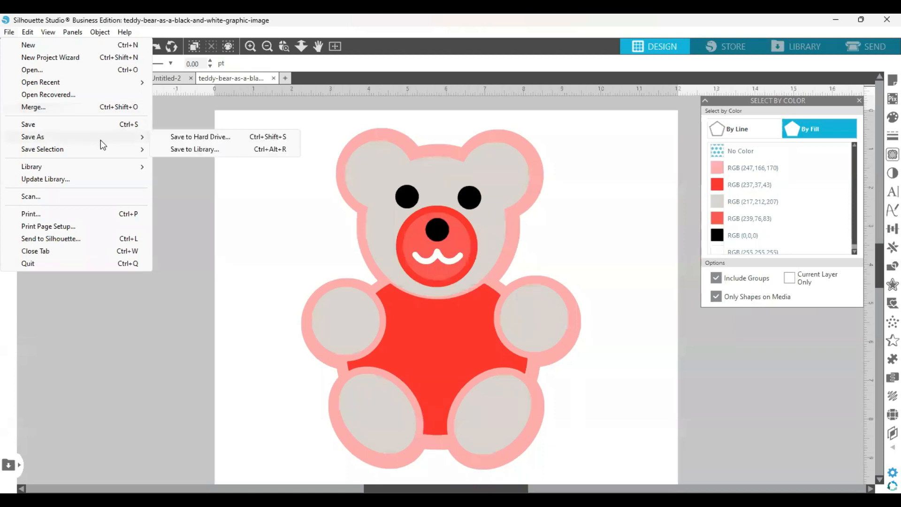
click(188, 137)
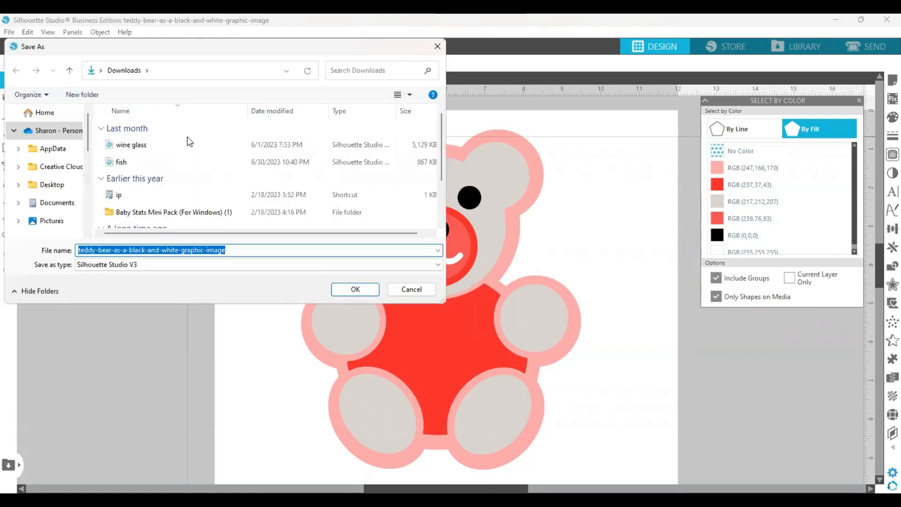
key(BackSpace)
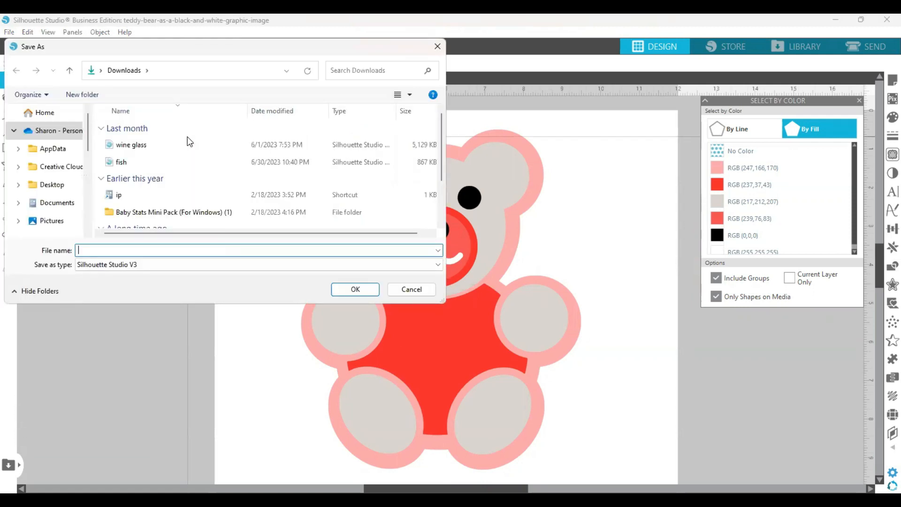
text(T)
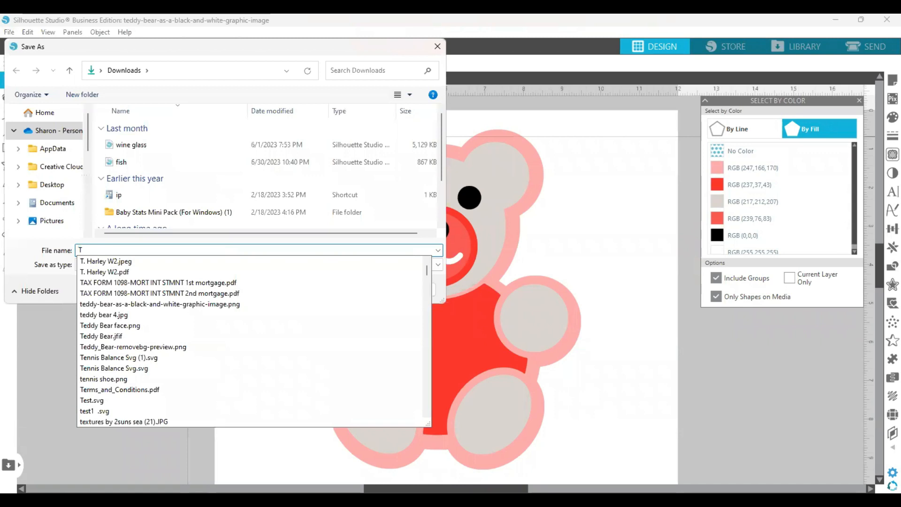
text(eddy Bear)
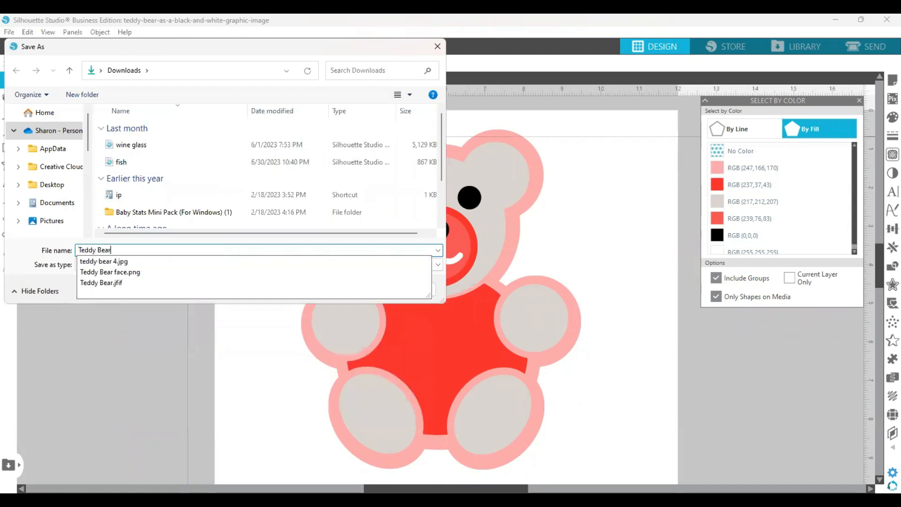
text( svg)
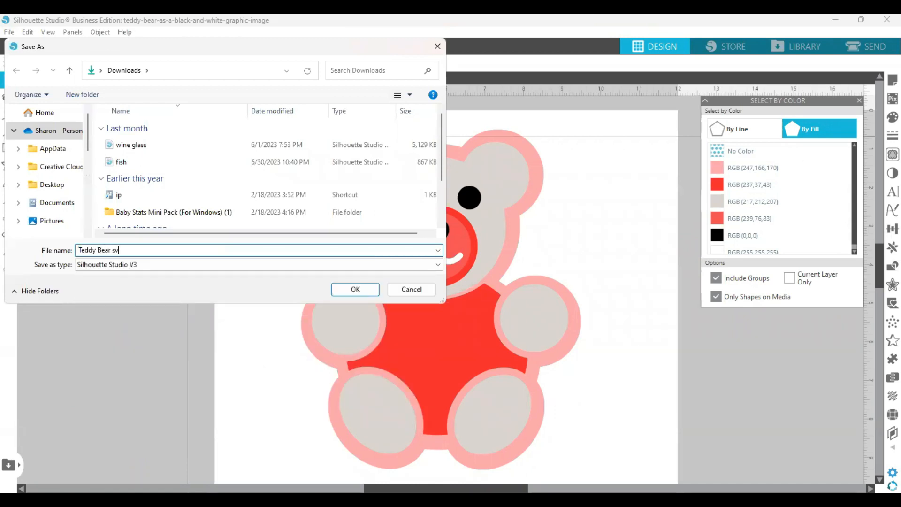
click(185, 266)
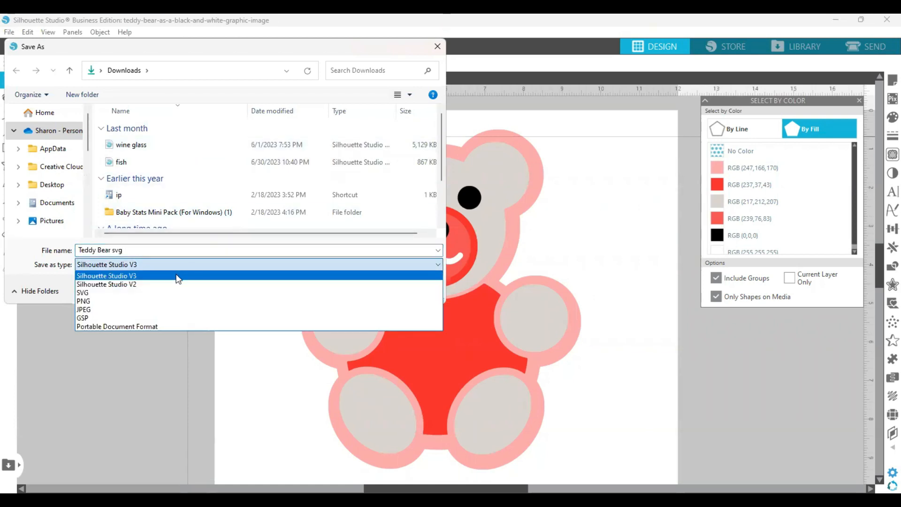
click(148, 295)
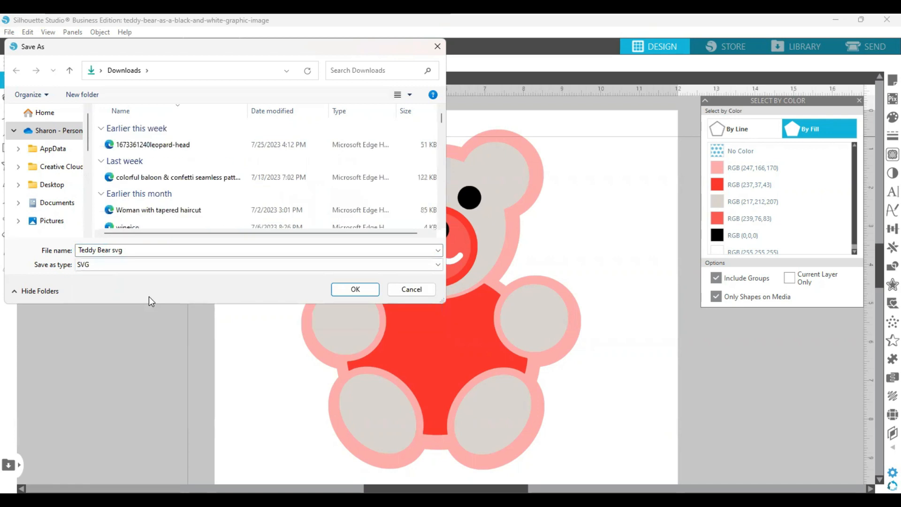
click(353, 289)
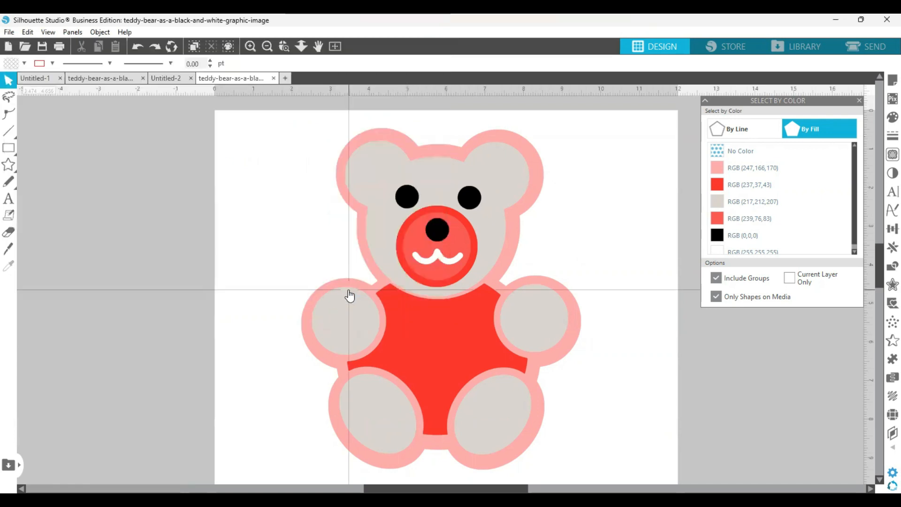